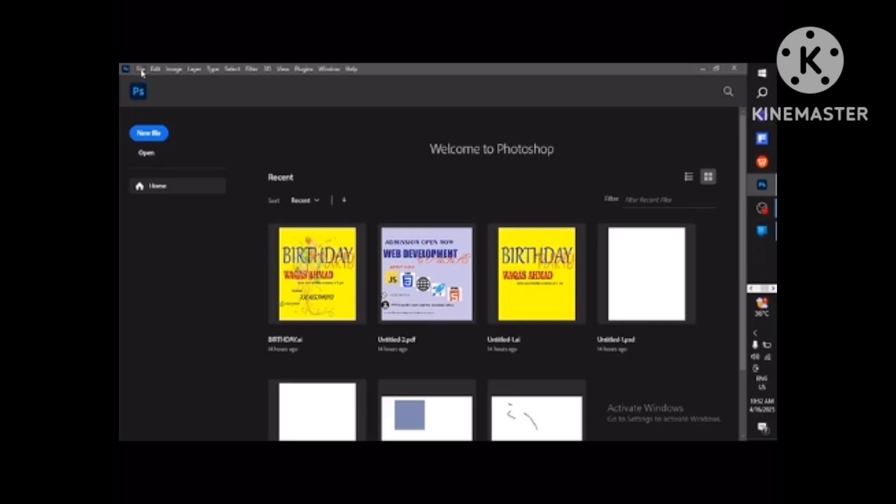
# - Start setting up a new document and bring up its background contents choices
pyautogui.click(141, 71)
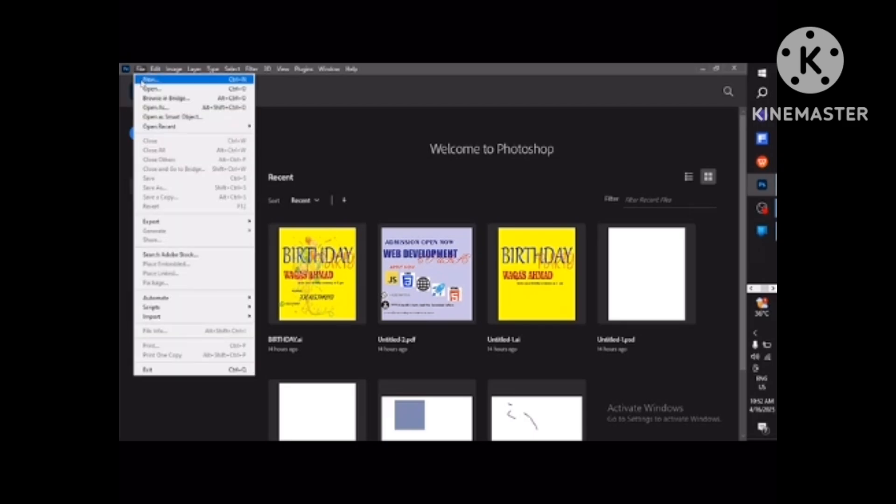
pyautogui.click(142, 80)
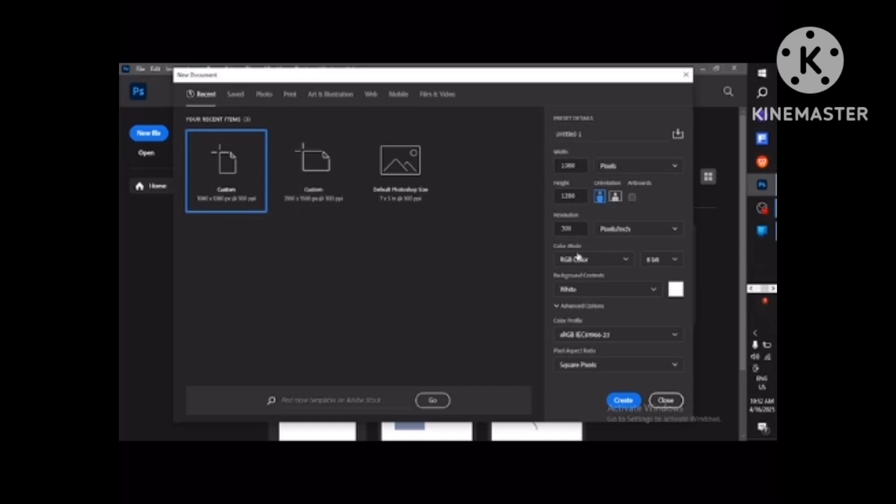
pyautogui.click(579, 288)
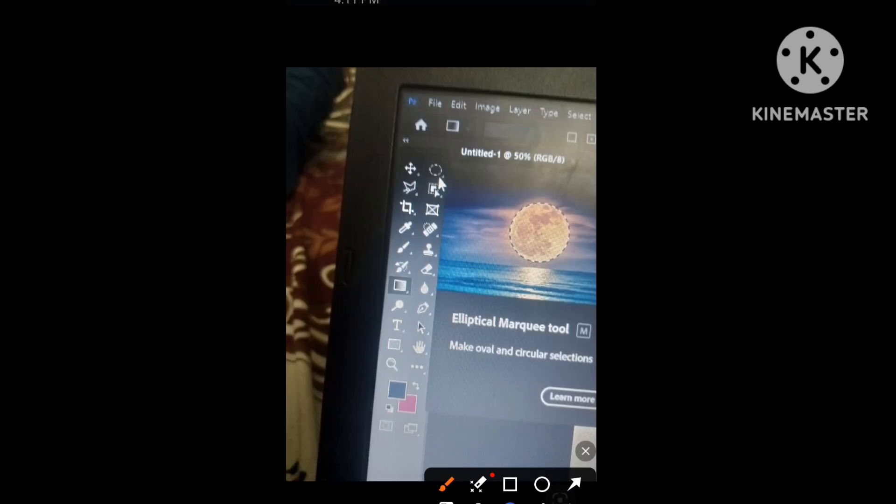
# - Circle the toolbar, the Elliptical Marquee tool and its tooltip on the phone photo, and close the markup tools
pyautogui.moveTo(445, 134)
pyautogui.mouseDown()
pyautogui.moveTo(356, 211)
pyautogui.moveTo(350, 359)
pyautogui.moveTo(370, 436)
pyautogui.moveTo(445, 414)
pyautogui.moveTo(461, 402)
pyautogui.mouseUp()
pyautogui.moveTo(446, 202)
pyautogui.mouseDown()
pyautogui.moveTo(455, 173)
pyautogui.moveTo(446, 202)
pyautogui.mouseUp()
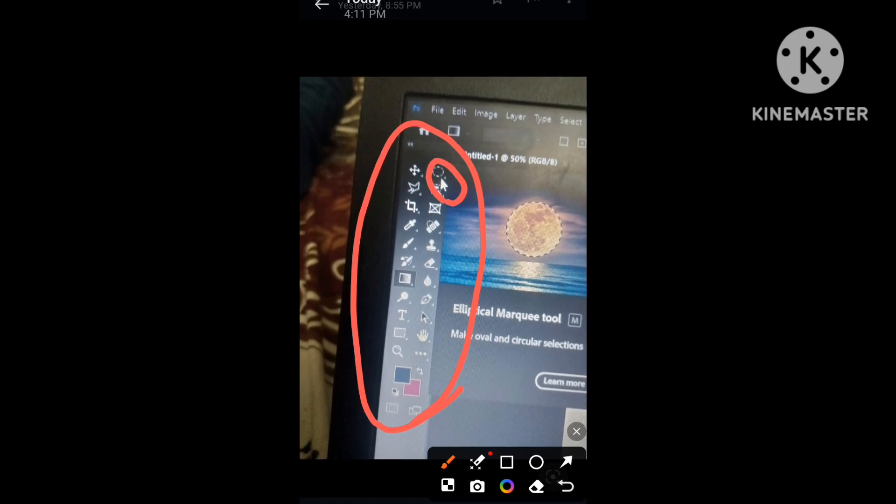
pyautogui.moveTo(514, 340)
pyautogui.mouseDown()
pyautogui.moveTo(567, 282)
pyautogui.moveTo(506, 213)
pyautogui.moveTo(471, 363)
pyautogui.moveTo(537, 351)
pyautogui.mouseUp()
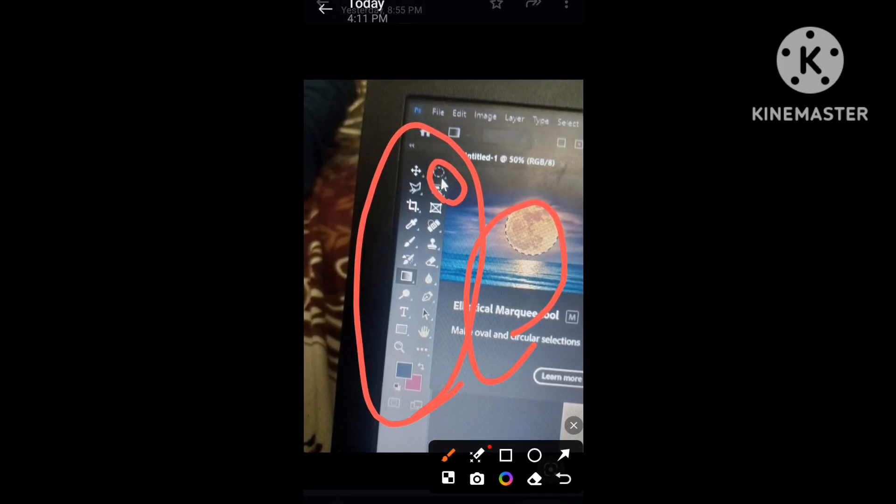
pyautogui.click(572, 423)
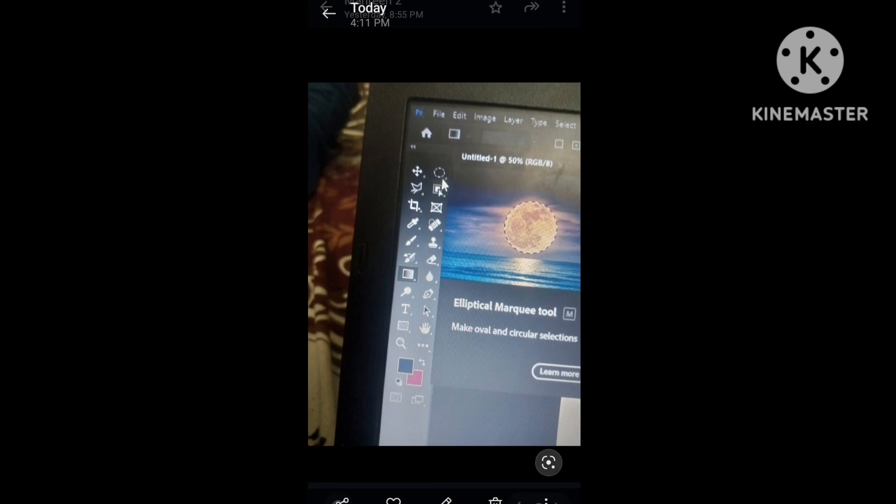
# - Reopen the toolbar photo from the phone gallery and mark the Elliptical Marquee tool icon and its description
pyautogui.click(326, 11)
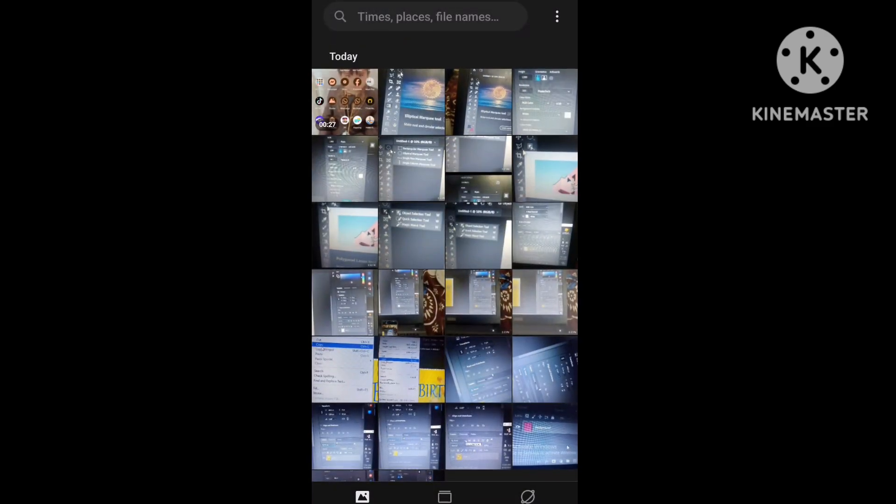
pyautogui.click(411, 101)
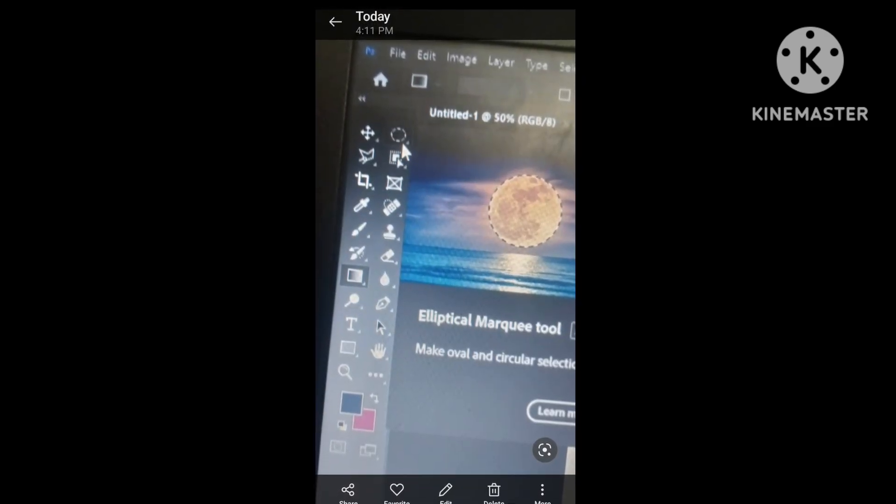
pyautogui.click(533, 452)
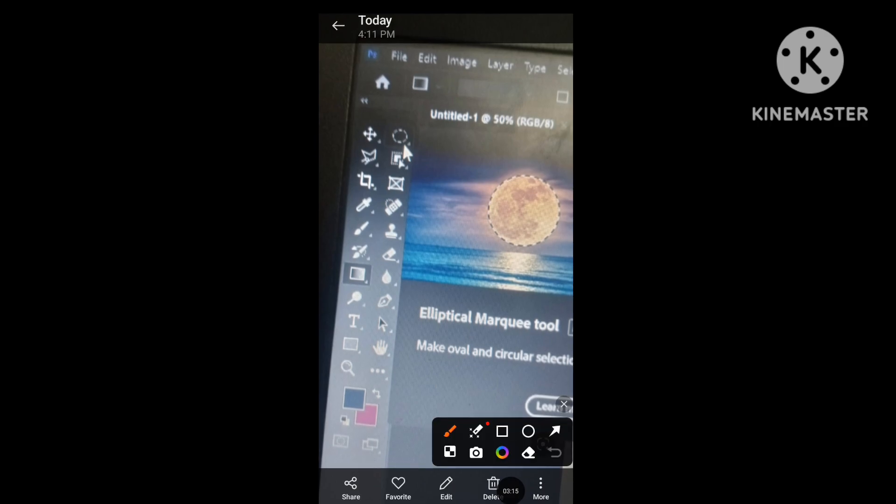
pyautogui.moveTo(418, 199)
pyautogui.mouseDown()
pyautogui.moveTo(422, 113)
pyautogui.moveTo(415, 166)
pyautogui.mouseUp()
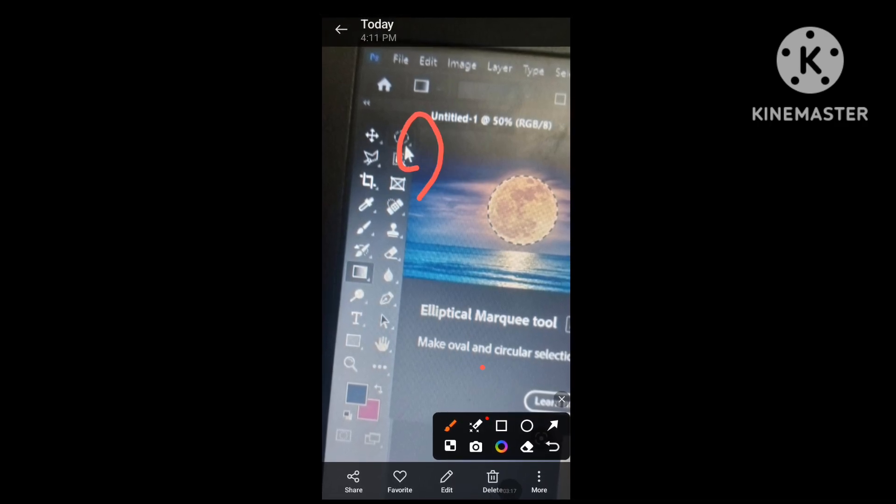
pyautogui.moveTo(553, 299)
pyautogui.mouseDown()
pyautogui.moveTo(513, 240)
pyautogui.moveTo(413, 327)
pyautogui.moveTo(518, 351)
pyautogui.mouseUp()
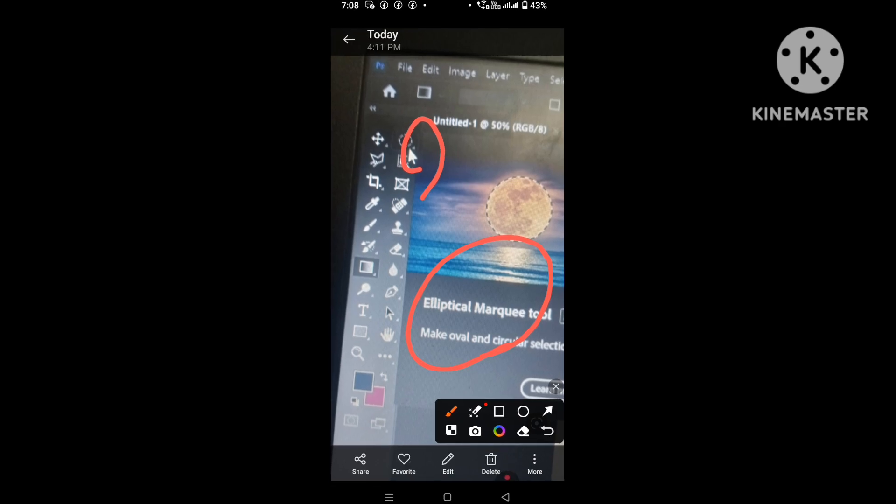
pyautogui.click(557, 389)
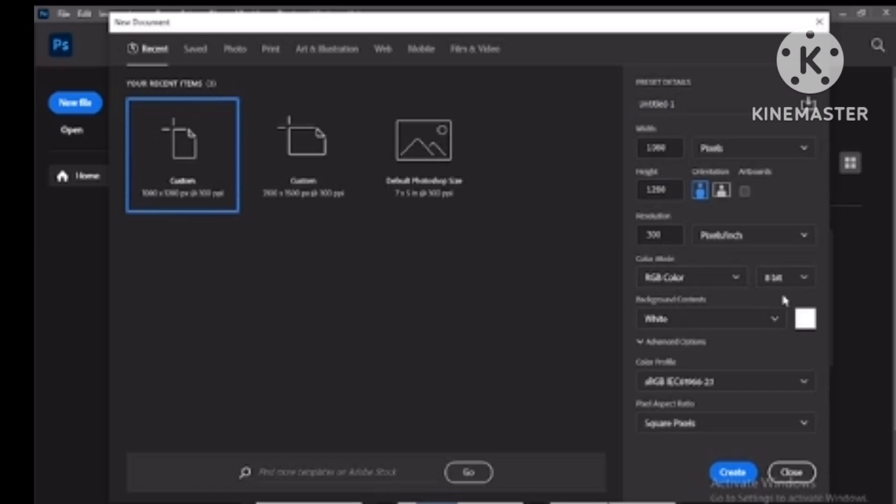
# - Set the new document's background contents to Background Color and create the document
pyautogui.click(776, 321)
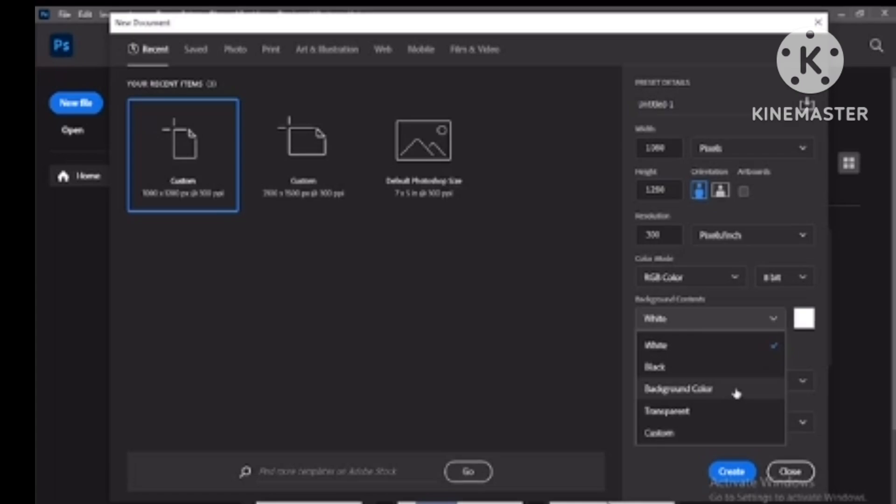
pyautogui.click(737, 394)
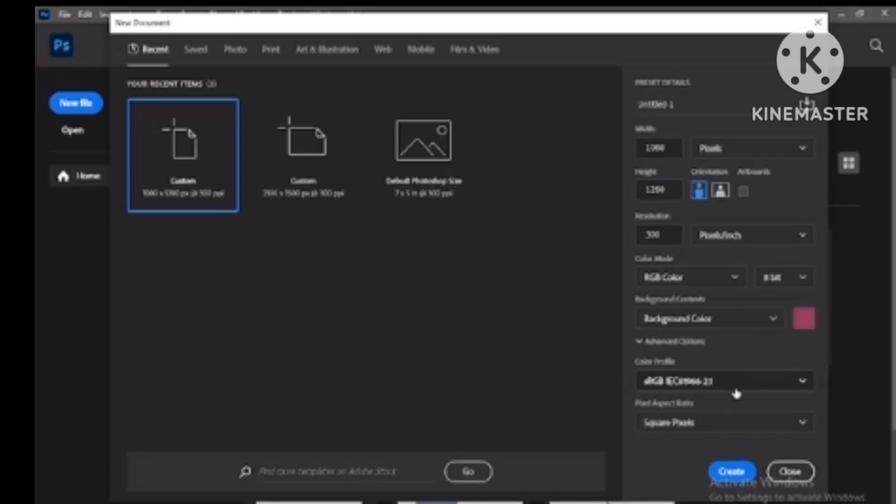
pyautogui.click(722, 469)
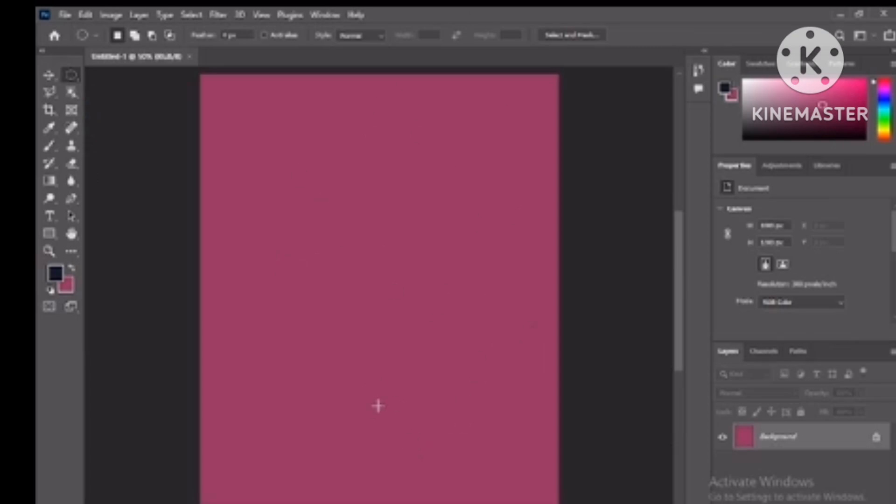
# - Switch to the Move tool and add a blank layer above the Background layer
pyautogui.click(49, 78)
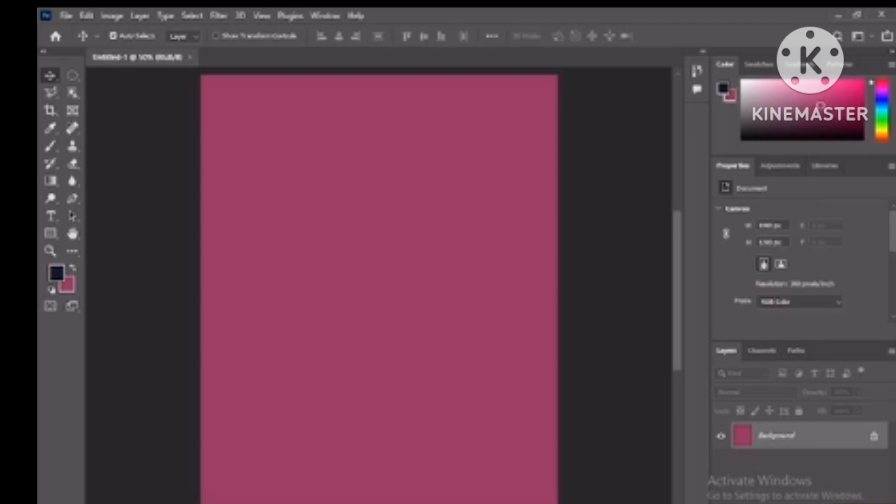
pyautogui.hotkey('ctrl', 'alt', 'shift', 'n')
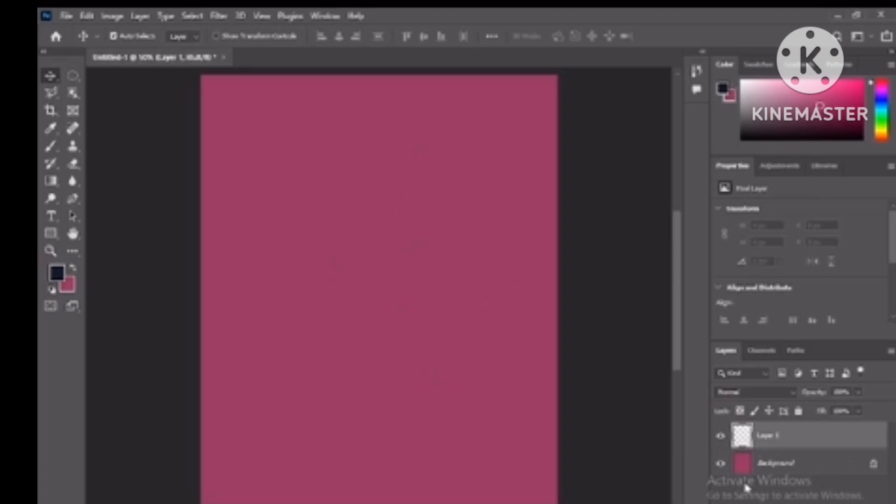
# - Make the Background layer active and draw a wide elliptical selection in the upper middle of the canvas
pyautogui.click(741, 464)
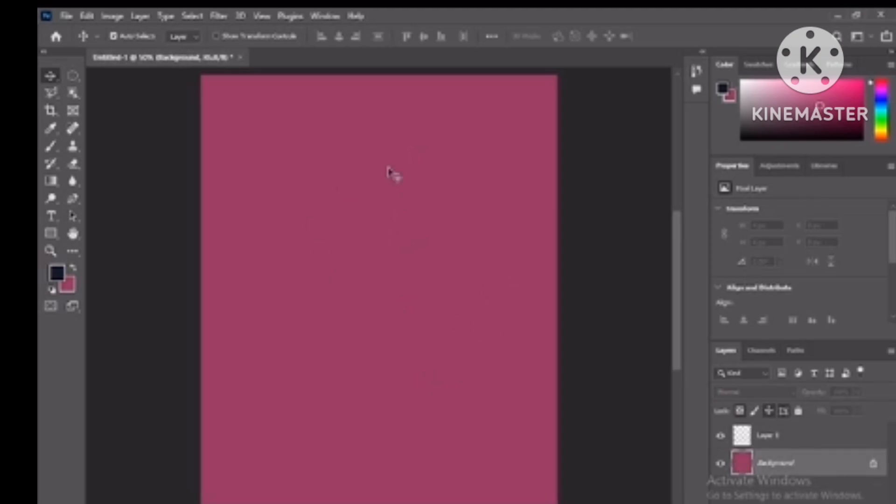
pyautogui.click(73, 76)
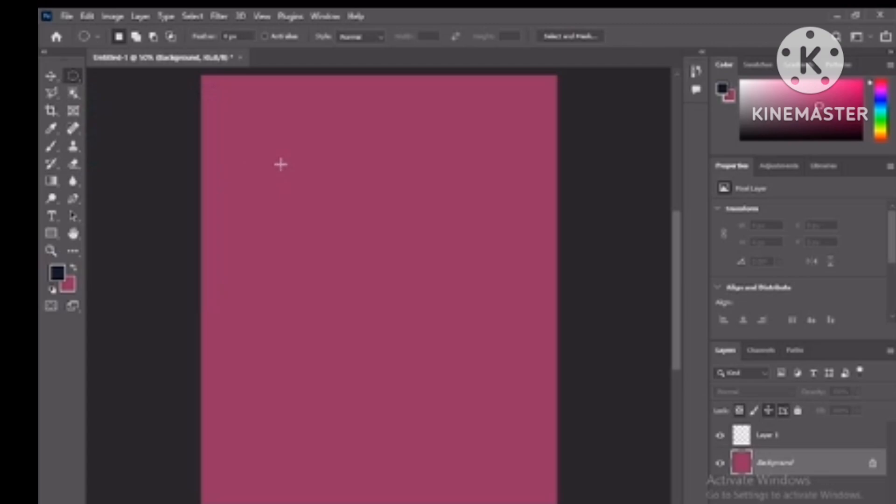
pyautogui.moveTo(281, 164); pyautogui.dragTo(438, 294)
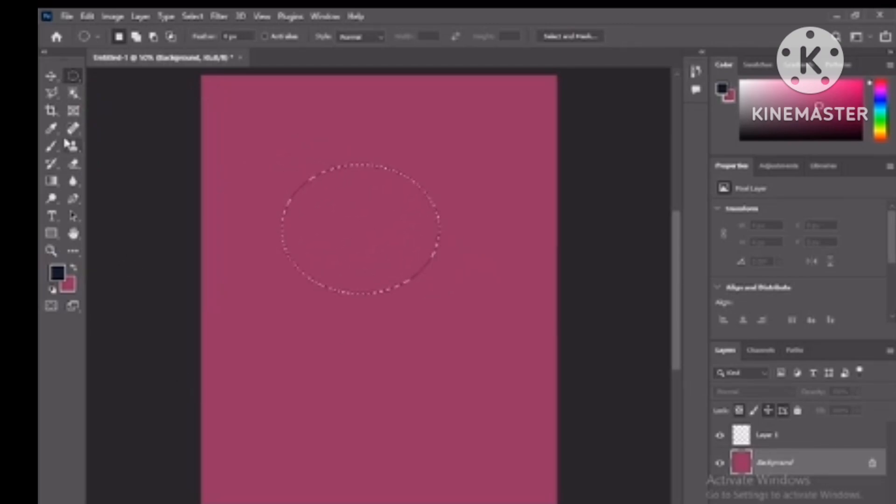
# - Shift the elliptical selection on the Background layer down toward the middle of the canvas with the Move tool
pyautogui.click(52, 76)
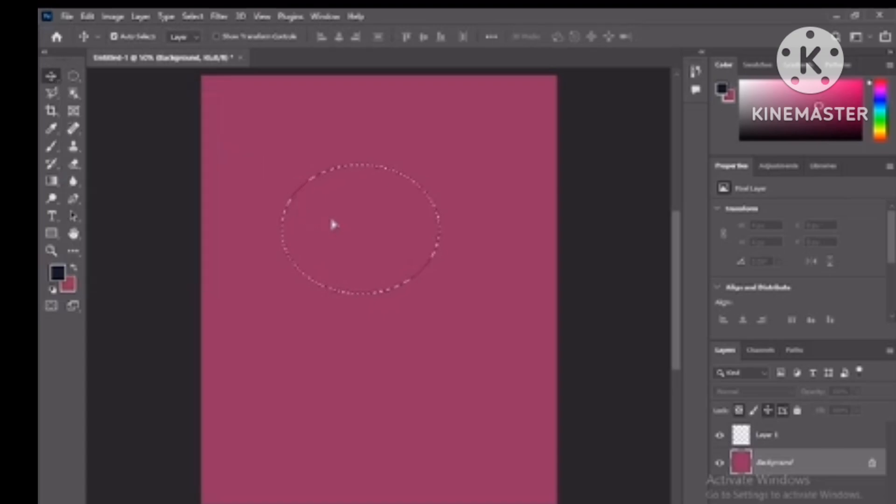
pyautogui.moveTo(333, 224); pyautogui.dragTo(321, 257)
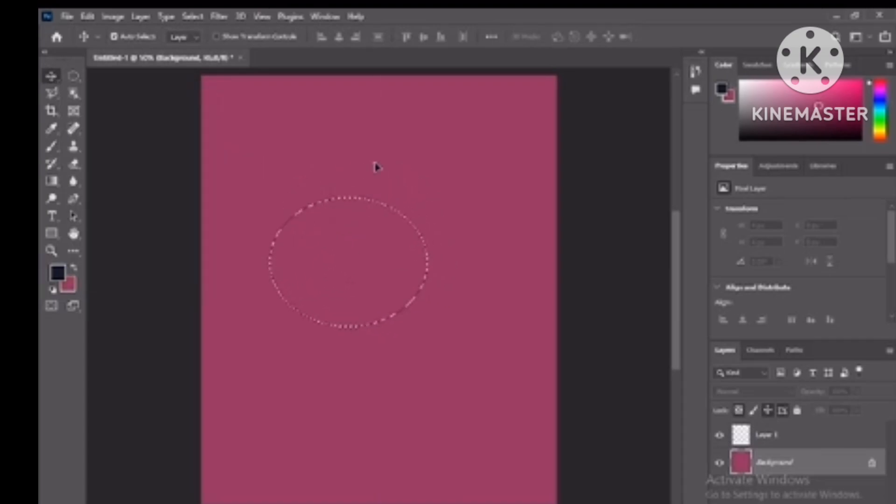
pyautogui.moveTo(356, 302); pyautogui.dragTo(394, 301)
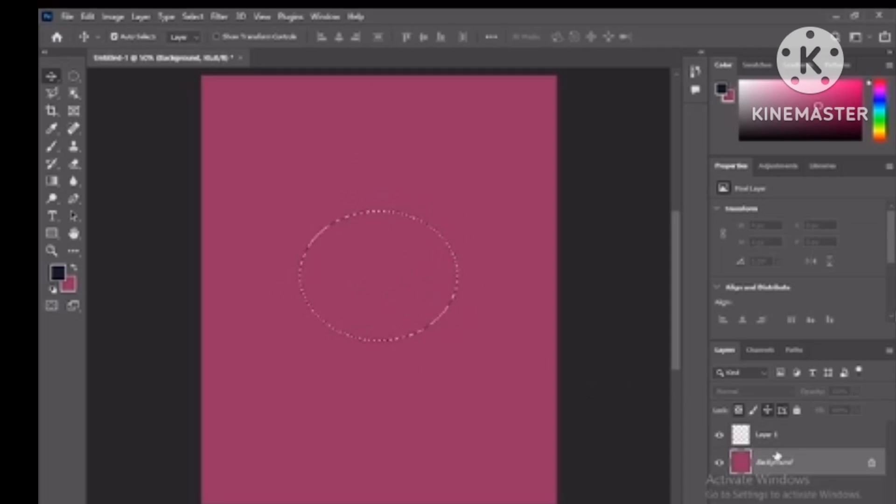
# - Try to move the elliptical selection with the empty Layer 1 active
pyautogui.click(744, 435)
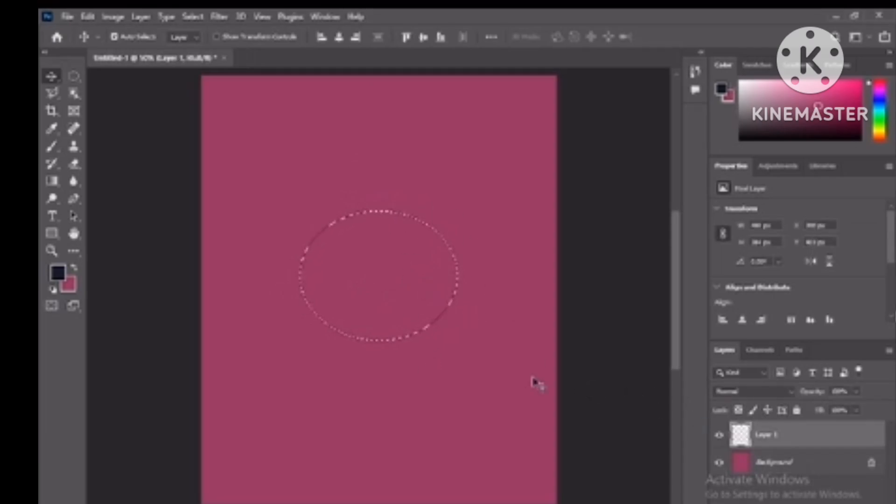
pyautogui.click(381, 253)
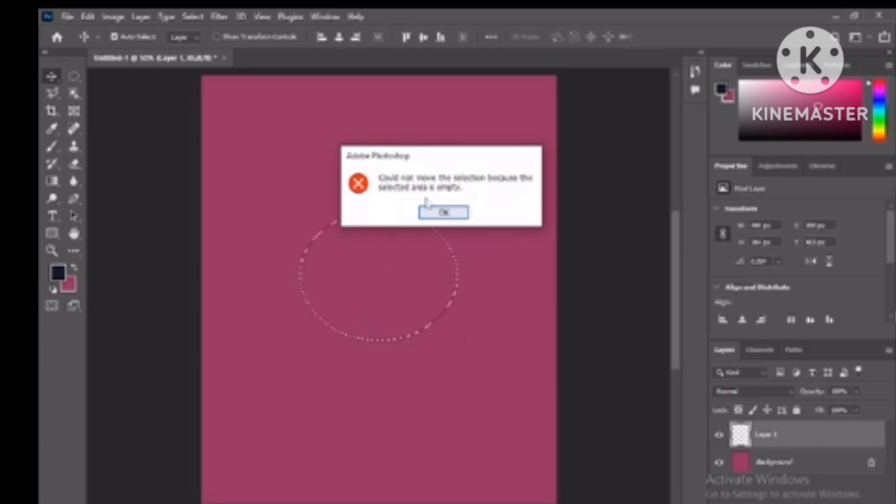
pyautogui.click(442, 213)
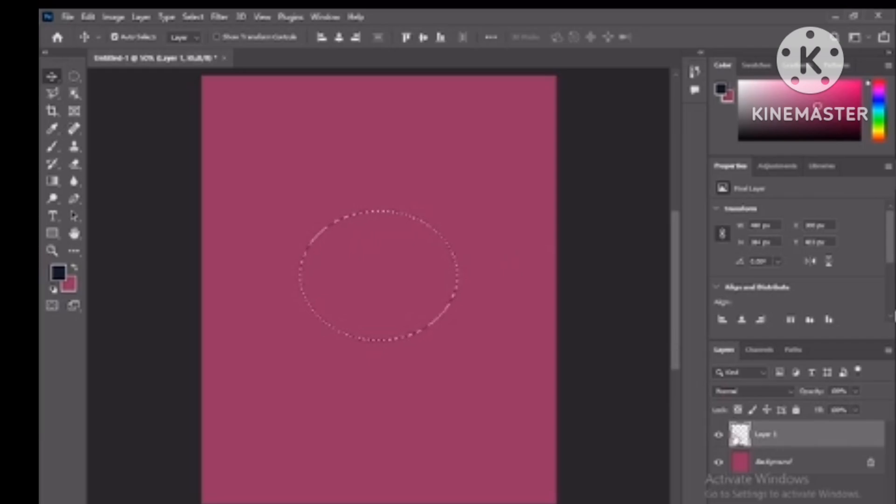
# - Reactivate the Background layer, move the elliptical selection toward the canvas's upper part, and dismiss the WhatsApp notification
pyautogui.click(738, 468)
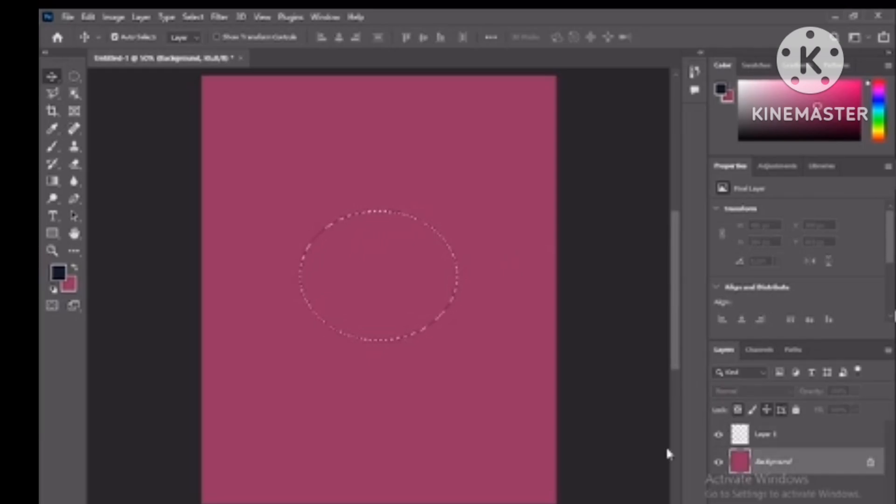
pyautogui.moveTo(410, 243); pyautogui.dragTo(381, 137)
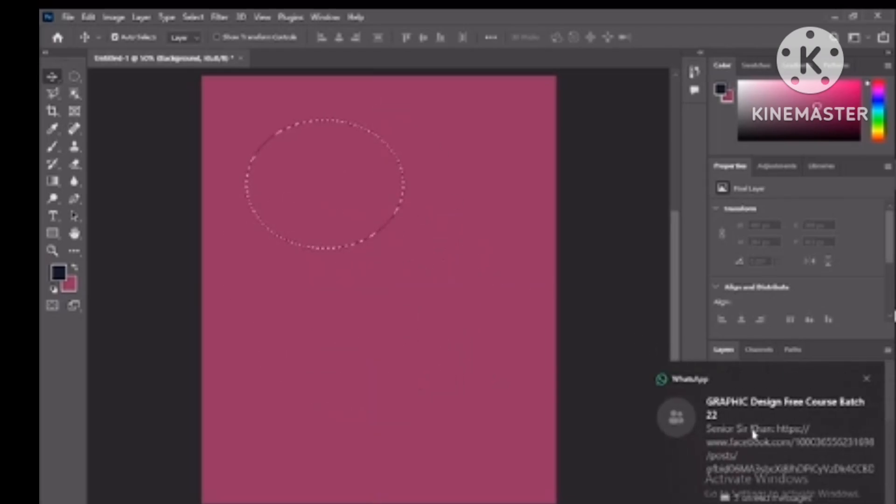
pyautogui.click(865, 379)
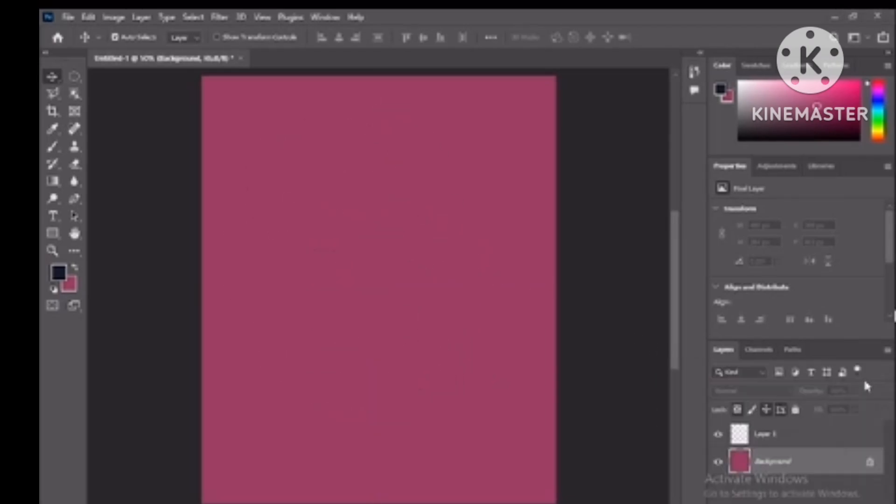
# - Hide the Background layer to view the transparent canvas, dismiss the chat notification, and show the layer again
pyautogui.click(740, 434)
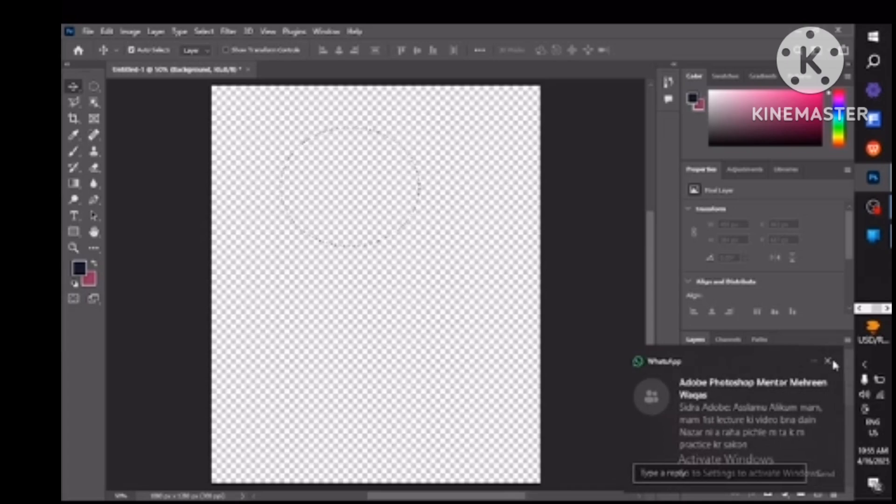
pyautogui.click(828, 361)
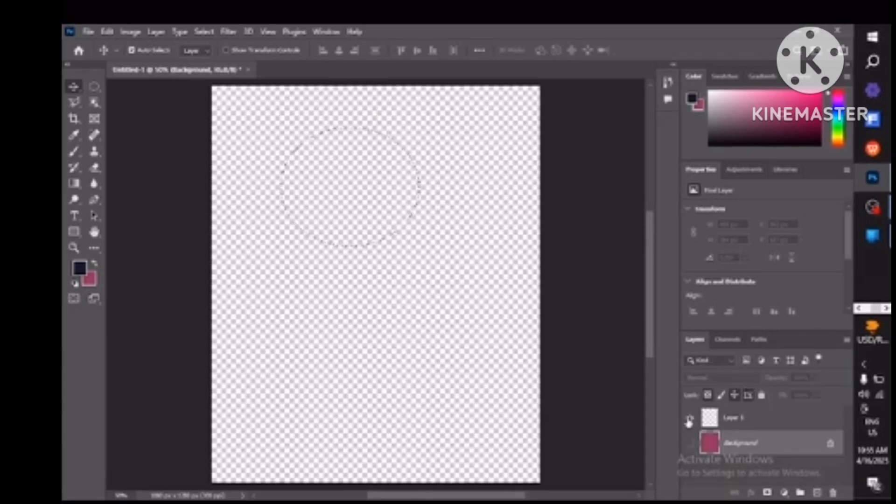
pyautogui.click(690, 443)
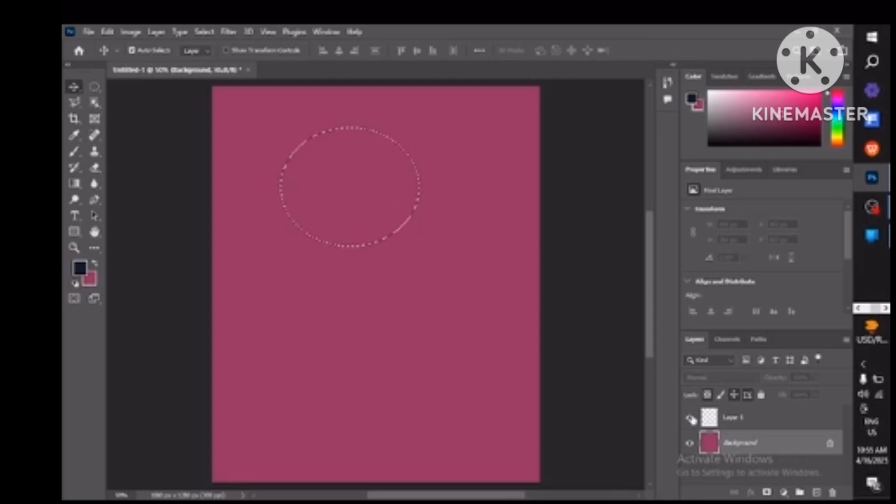
# - Select Layer 1 and try to reorder it below the locked Background layer
pyautogui.click(714, 423)
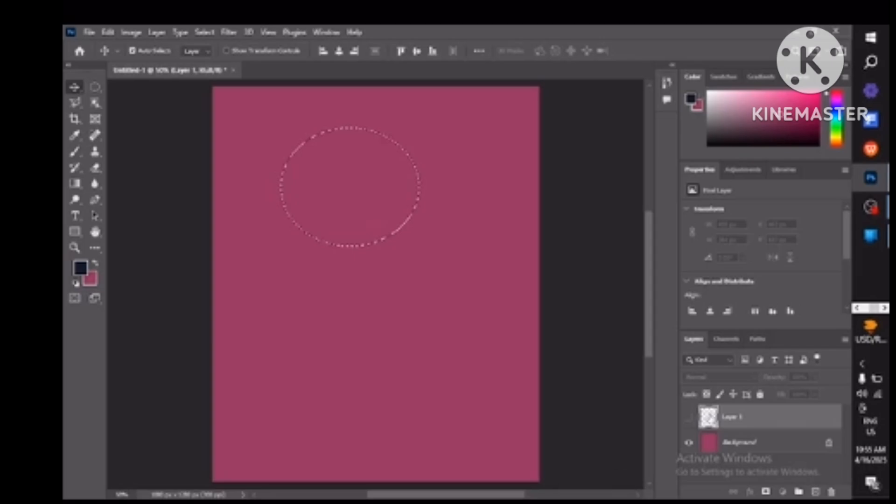
pyautogui.moveTo(700, 415); pyautogui.dragTo(708, 461)
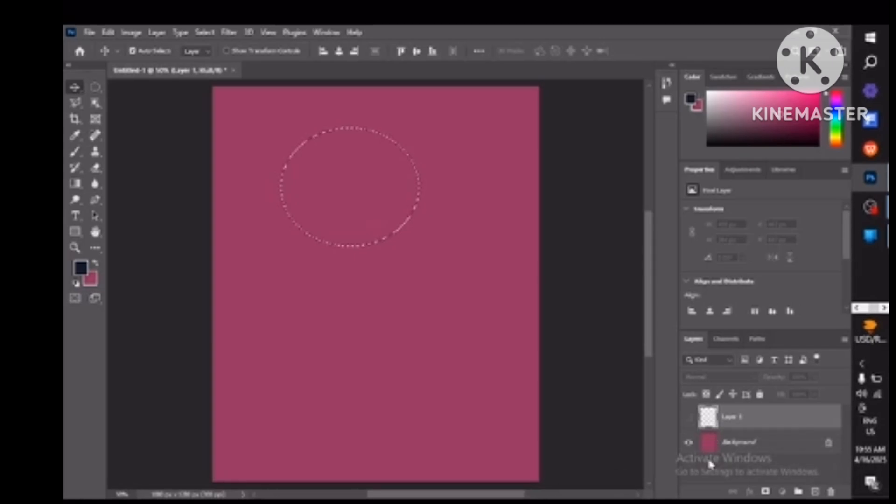
pyautogui.moveTo(707, 418)
pyautogui.mouseDown()
pyautogui.moveTo(709, 465)
pyautogui.moveTo(703, 407)
pyautogui.mouseUp()
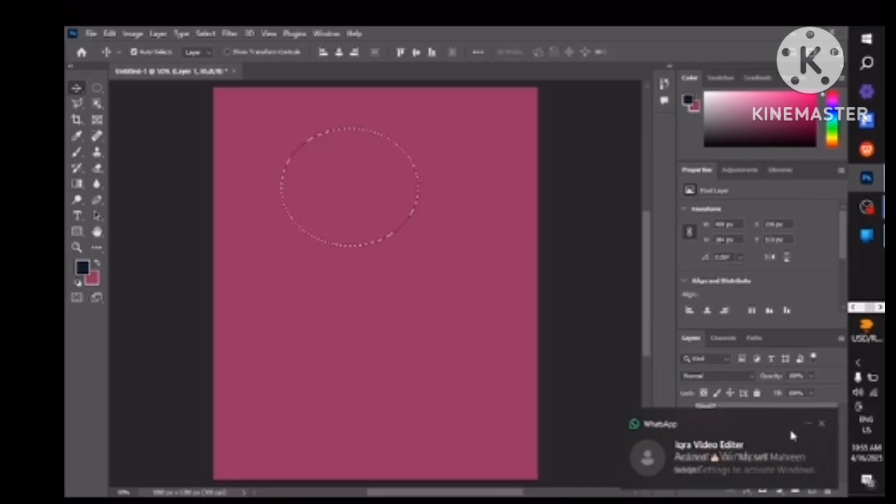
# - Examine Layer 1's Bevel & Emboss style settings without applying them, and bring up the layer's opacity slider
pyautogui.click(823, 425)
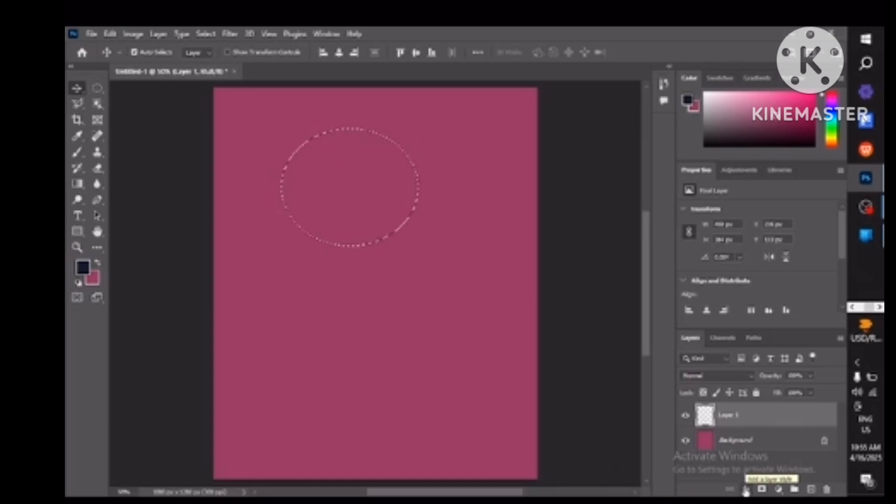
pyautogui.click(746, 489)
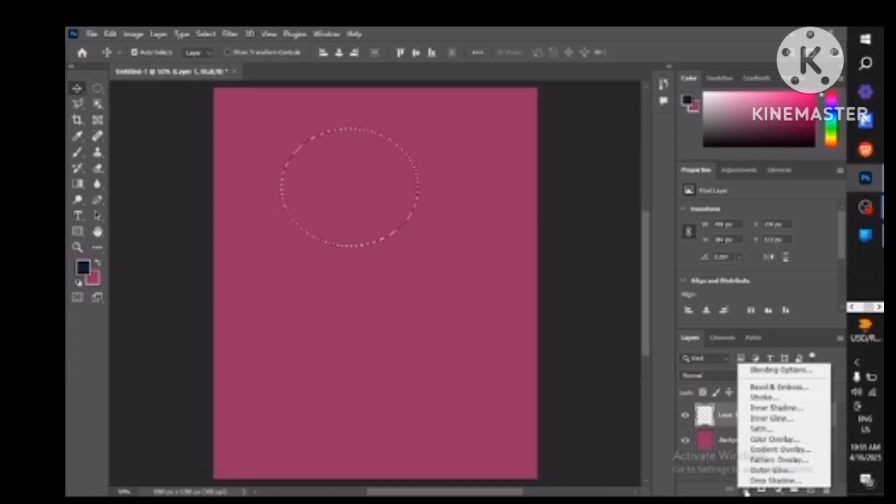
pyautogui.click(819, 386)
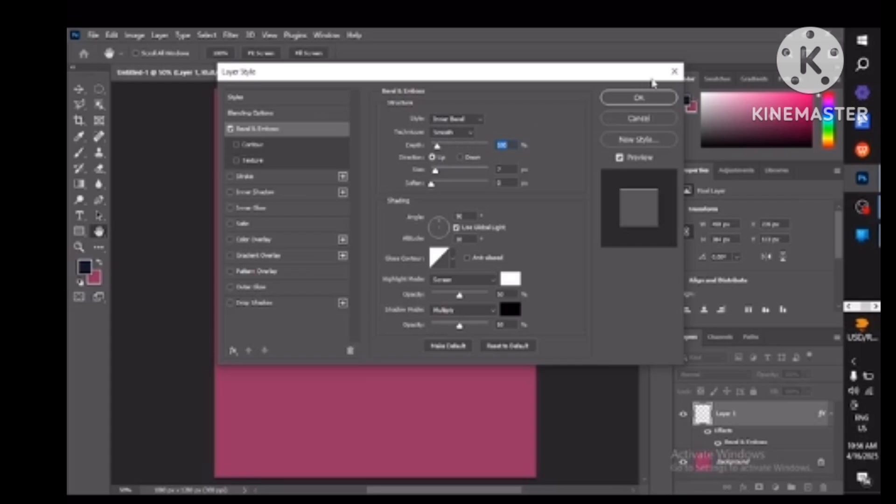
pyautogui.click(675, 71)
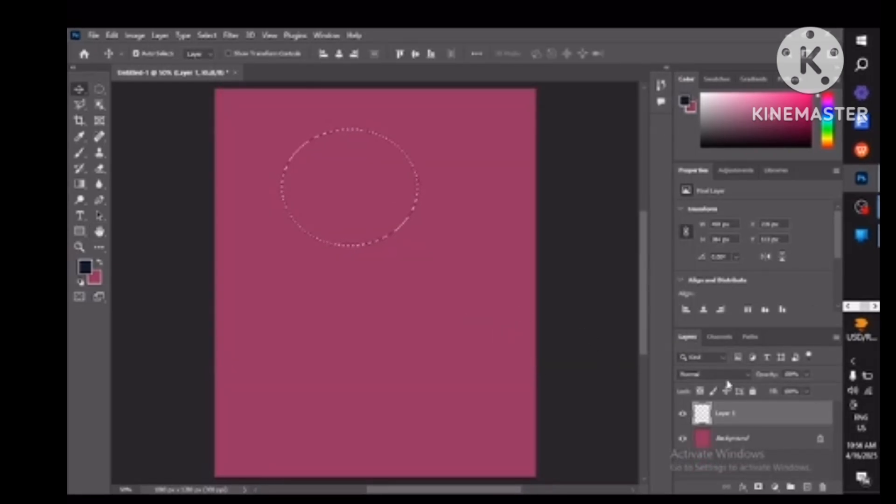
pyautogui.click(806, 375)
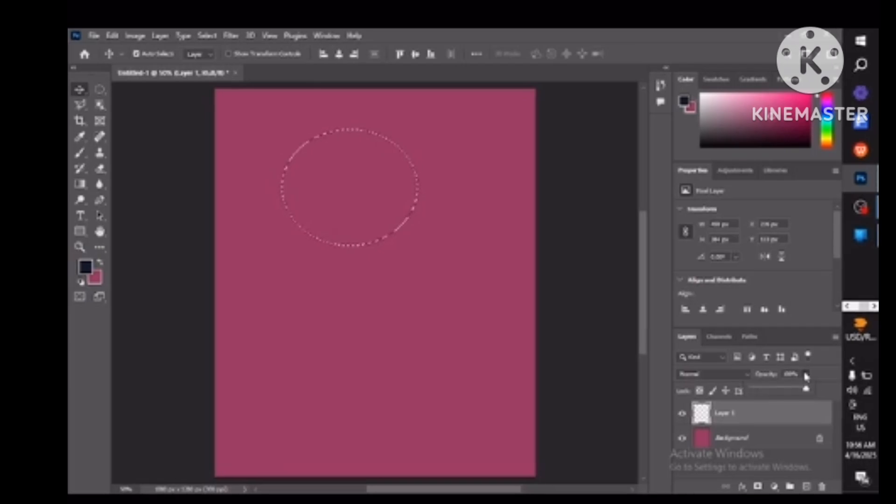
pyautogui.moveTo(806, 388)
pyautogui.mouseDown()
pyautogui.moveTo(756, 397)
pyautogui.moveTo(797, 400)
pyautogui.mouseUp()
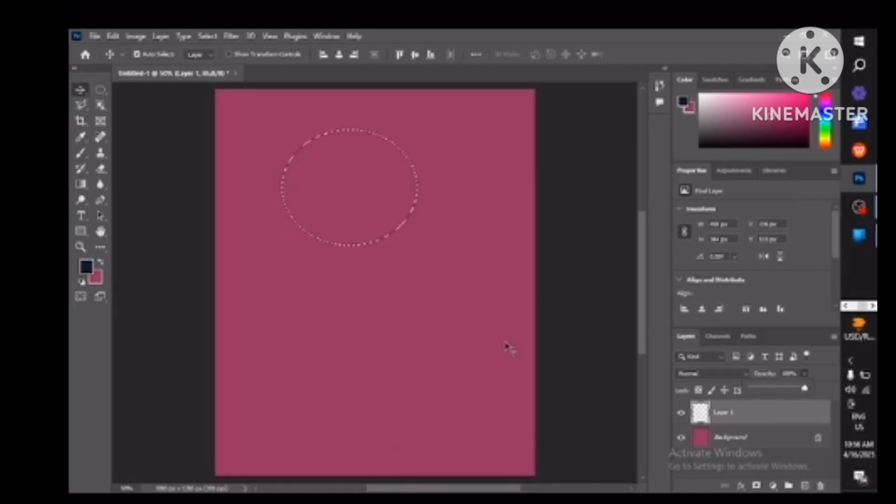
# - Try to move the elliptical selection with the Move tool while the empty Layer 1 is active
pyautogui.click(374, 145)
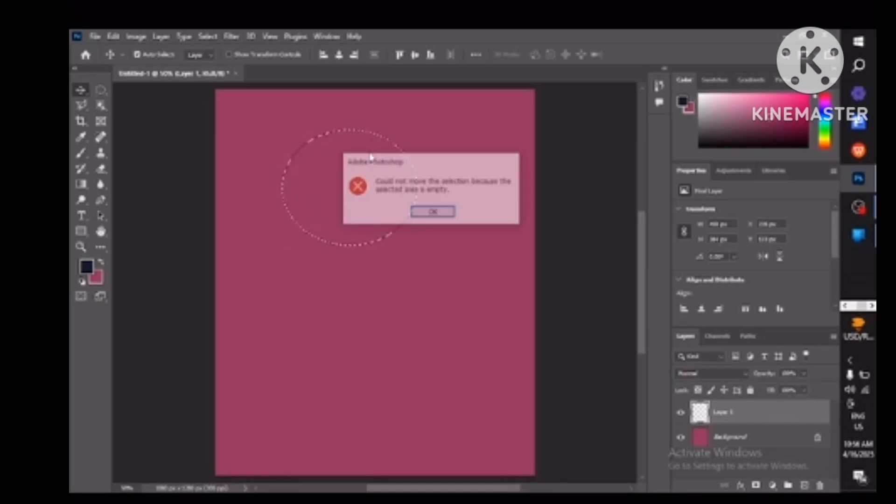
pyautogui.click(432, 213)
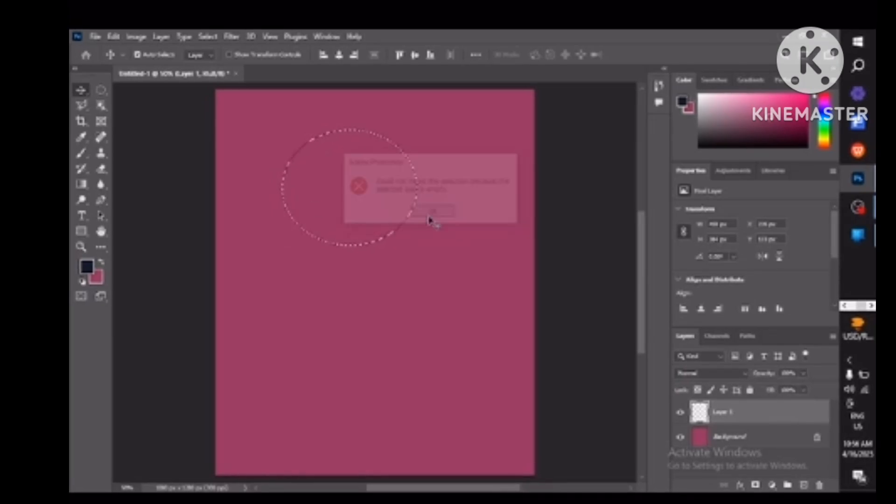
pyautogui.click(357, 182)
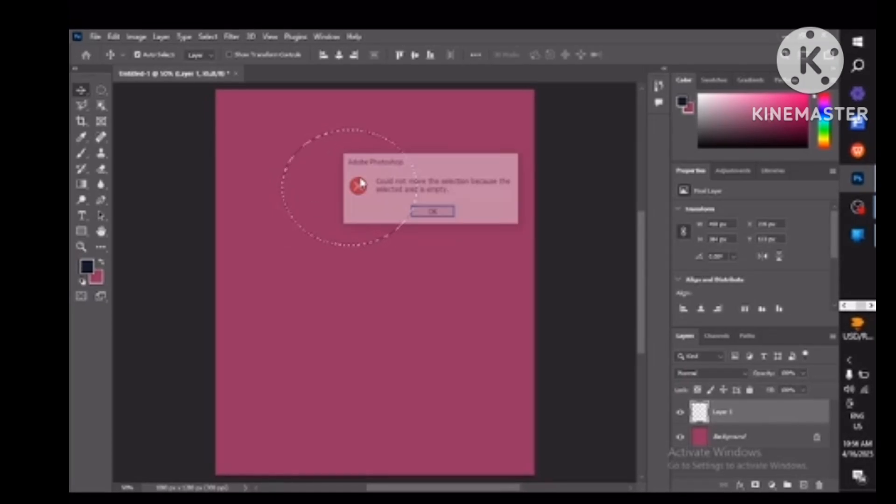
pyautogui.click(429, 211)
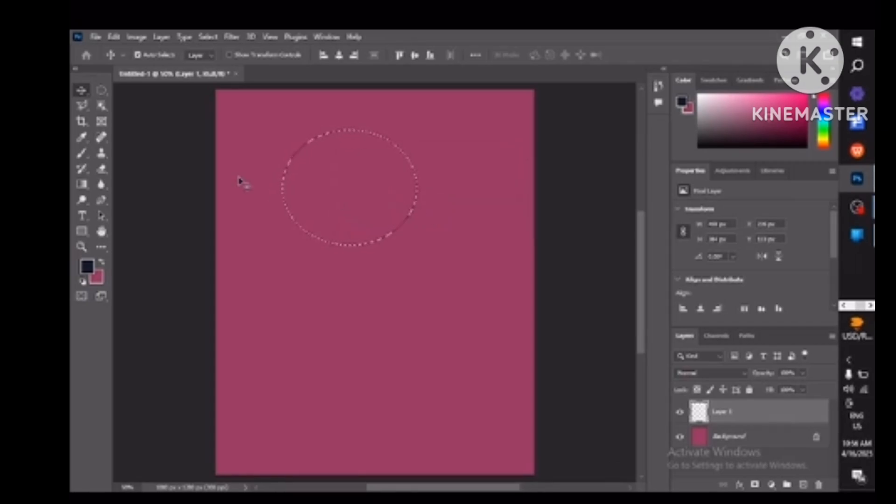
# - Reposition the elliptical selection outline toward the canvas's center with the Elliptical Marquee tool, and clear the selection
pyautogui.click(103, 90)
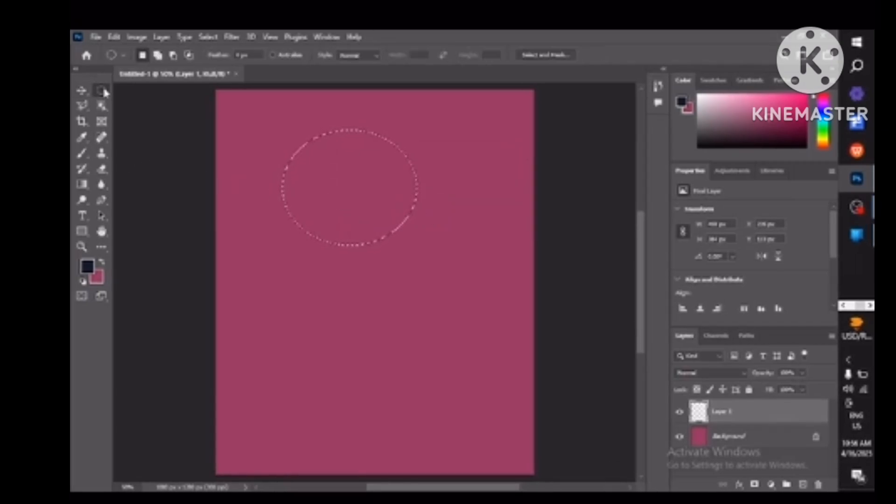
pyautogui.moveTo(364, 196); pyautogui.dragTo(372, 264)
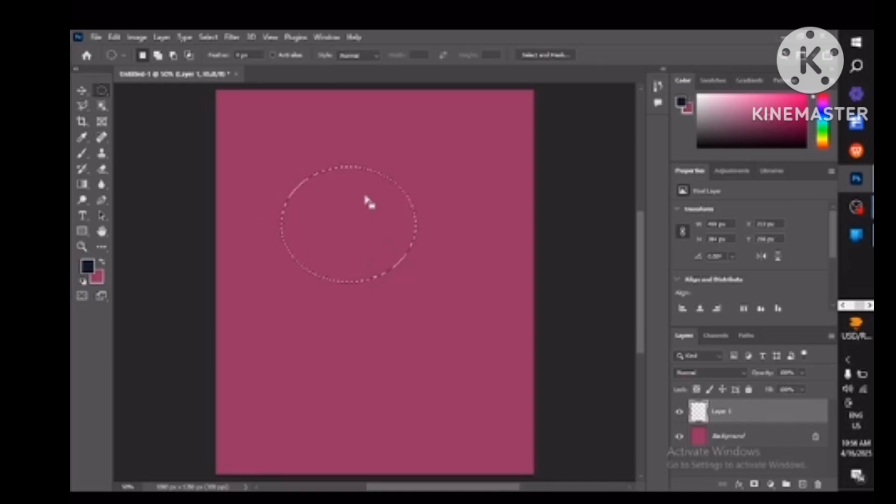
pyautogui.moveTo(368, 201); pyautogui.dragTo(382, 237)
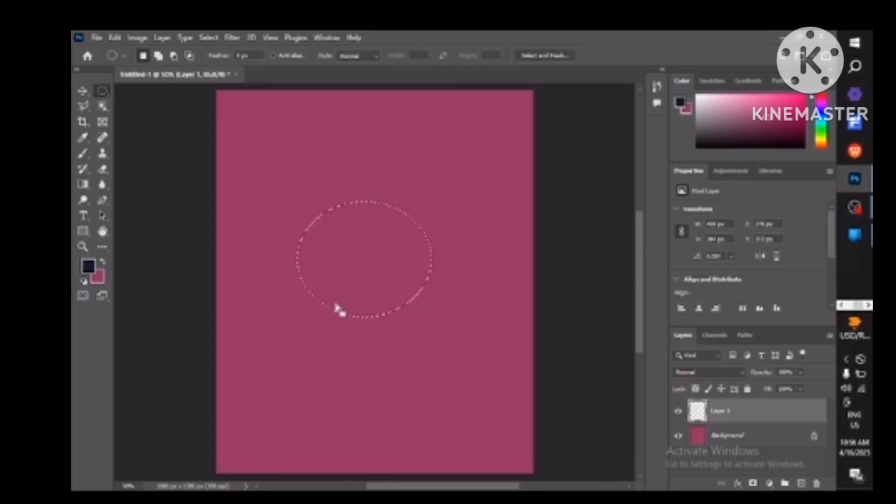
pyautogui.hotkey('ctrl', 'a')
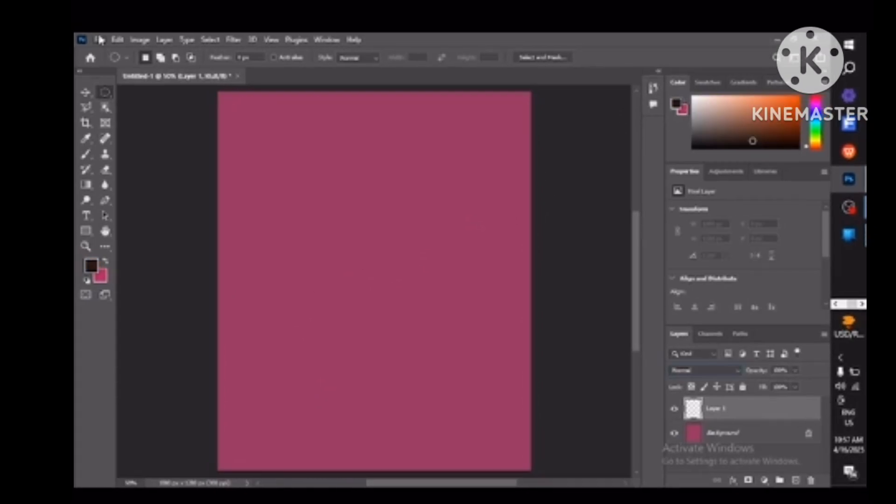
# - Open the BIRTHDAY Illustrator file from the Documents folder, importing its single page with the default PDF settings
pyautogui.click(99, 41)
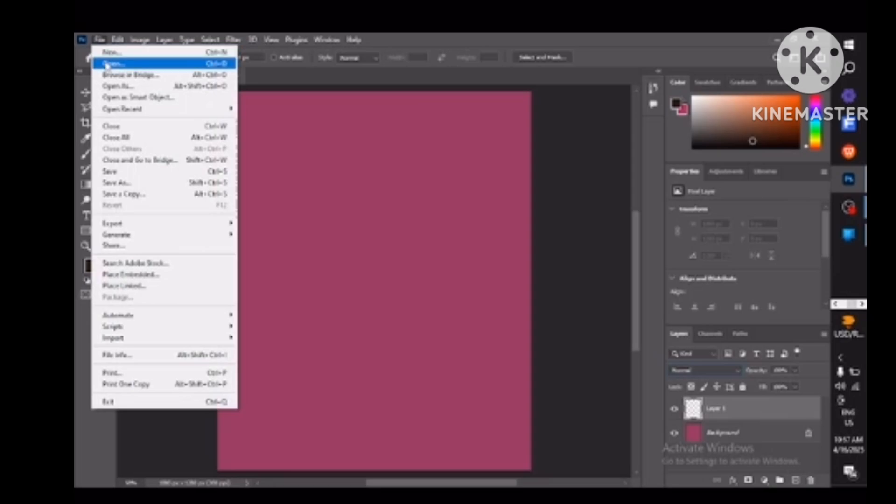
pyautogui.click(107, 64)
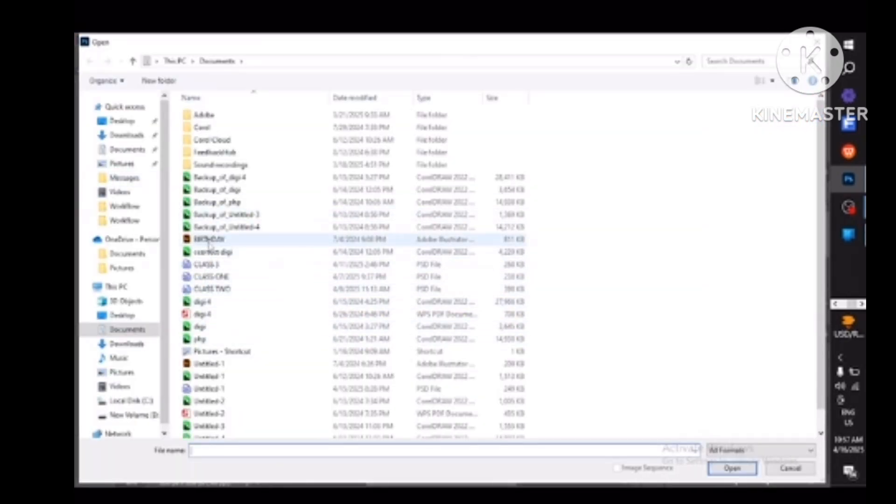
pyautogui.click(209, 240)
pyautogui.doubleClick(209, 240)
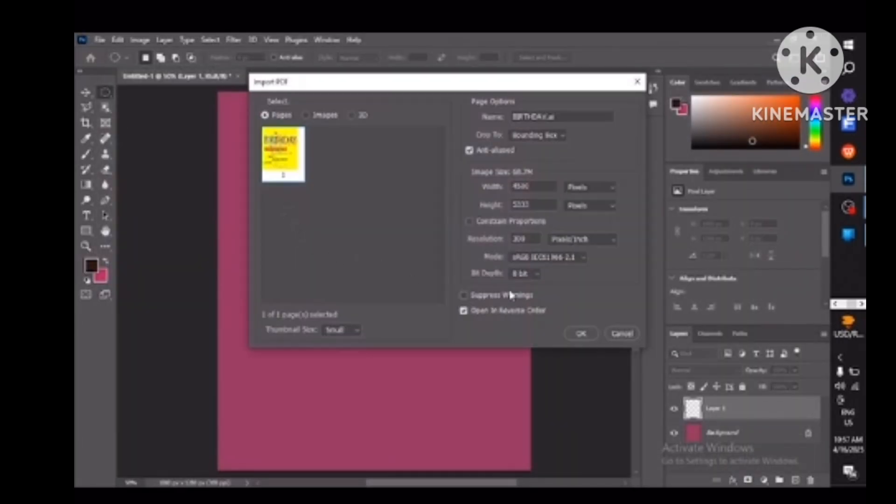
pyautogui.click(581, 335)
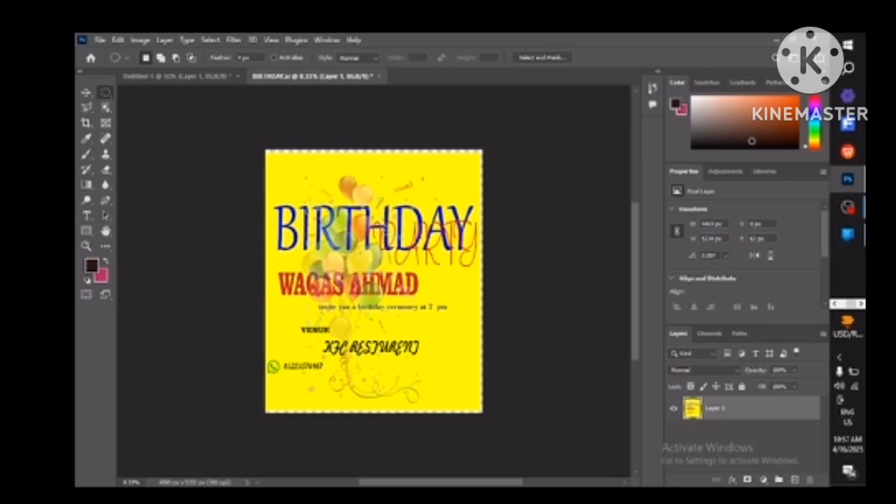
# - Pin the BIRTHDAY file from the Documents folder to Photoshop's taskbar shortcut
pyautogui.click(99, 42)
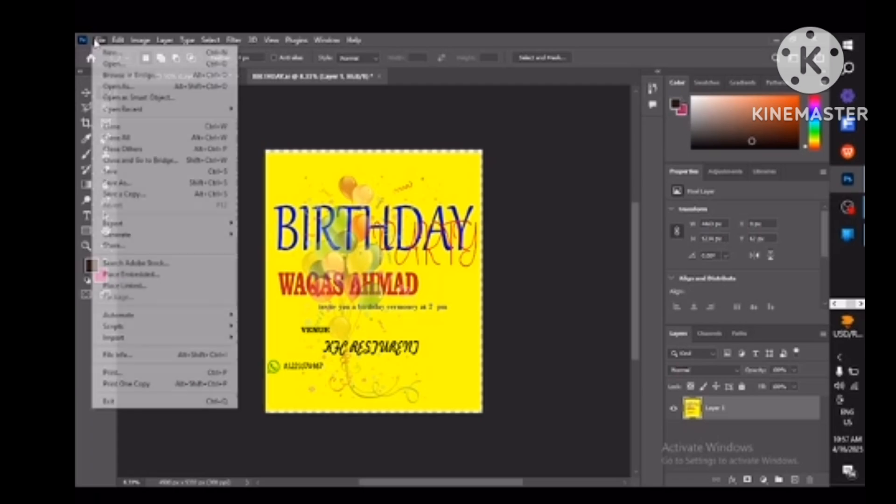
pyautogui.click(104, 66)
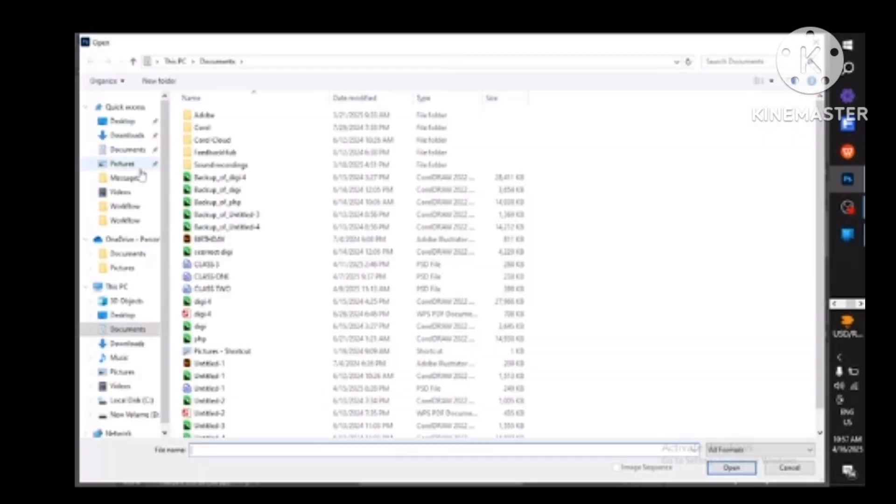
pyautogui.moveTo(209, 240); pyautogui.dragTo(848, 180)
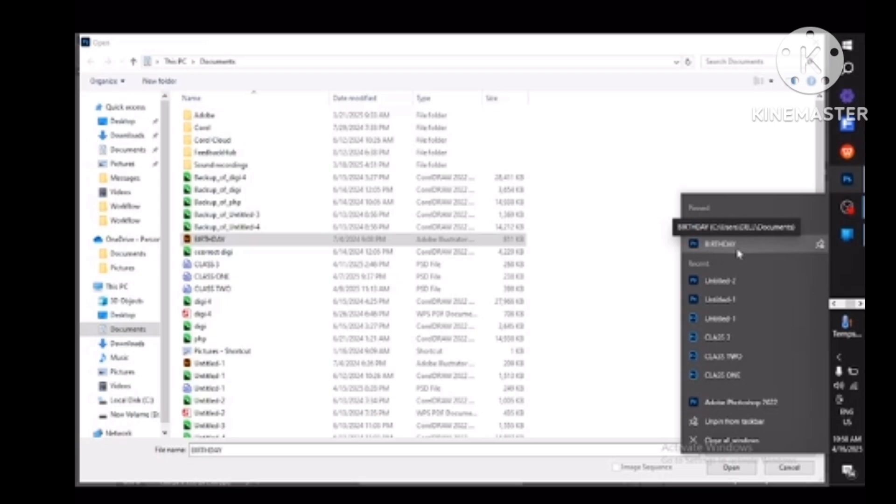
# - Open a second copy of the pinned BIRTHDAY file with the default import settings, and dismiss the leftover Open dialog
pyautogui.click(738, 253)
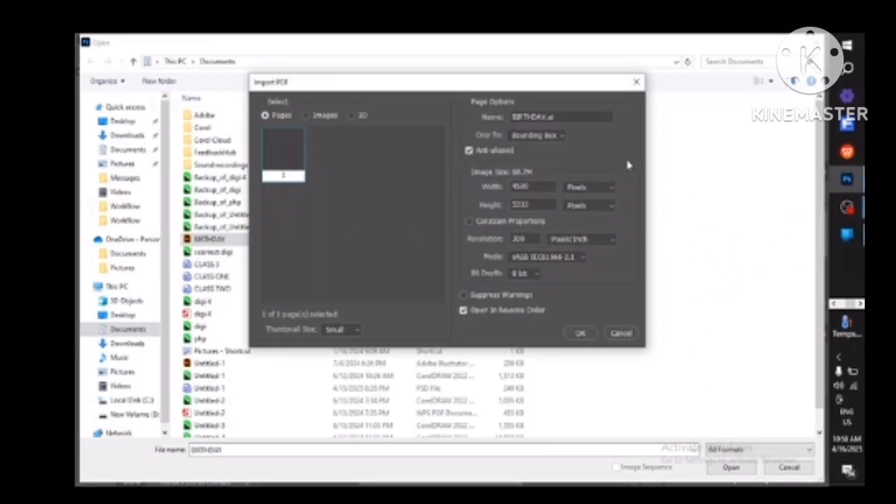
pyautogui.click(580, 333)
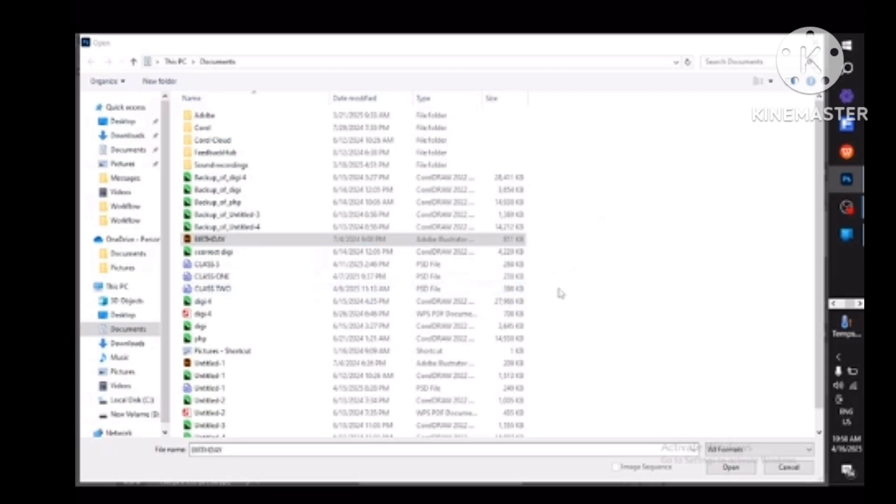
pyautogui.click(849, 182)
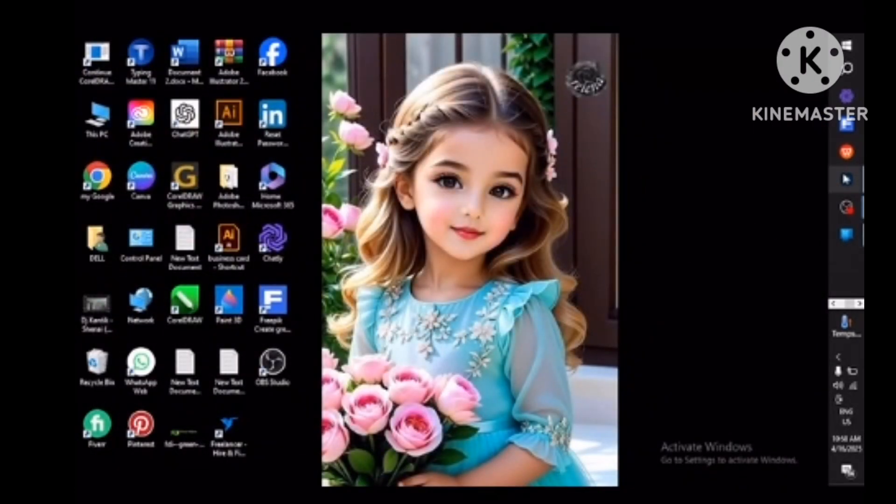
pyautogui.click(847, 180)
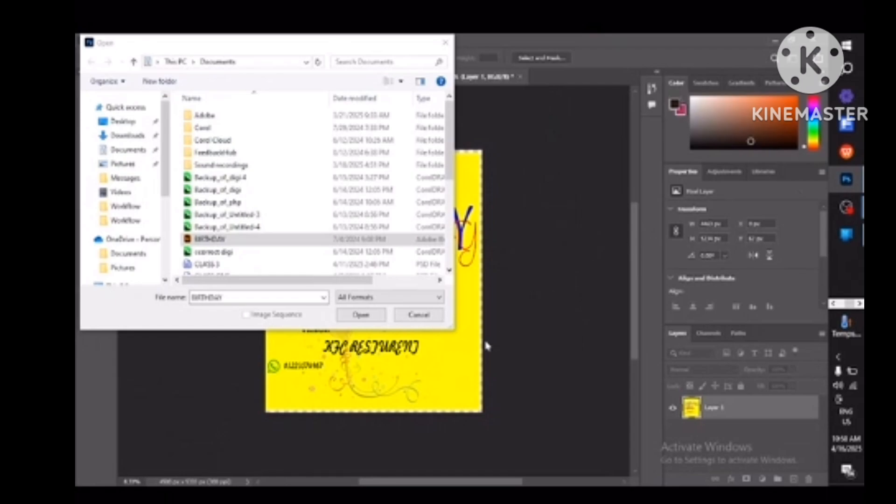
pyautogui.click(446, 42)
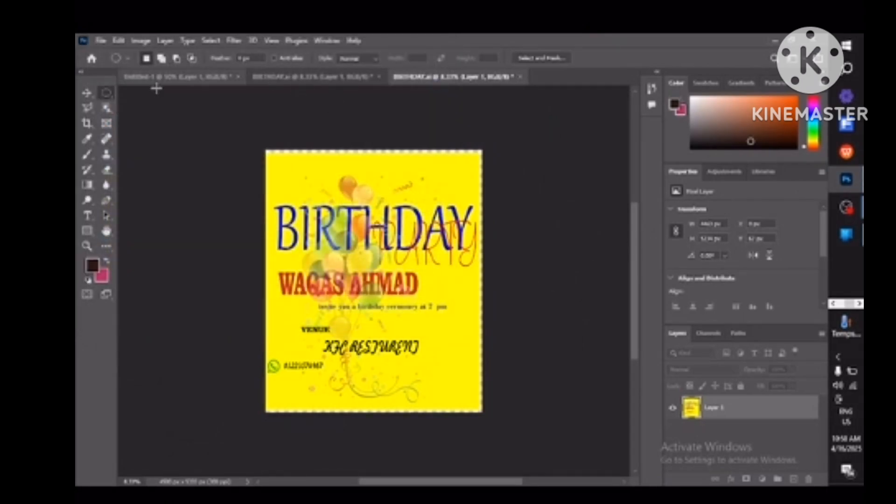
pyautogui.click(102, 42)
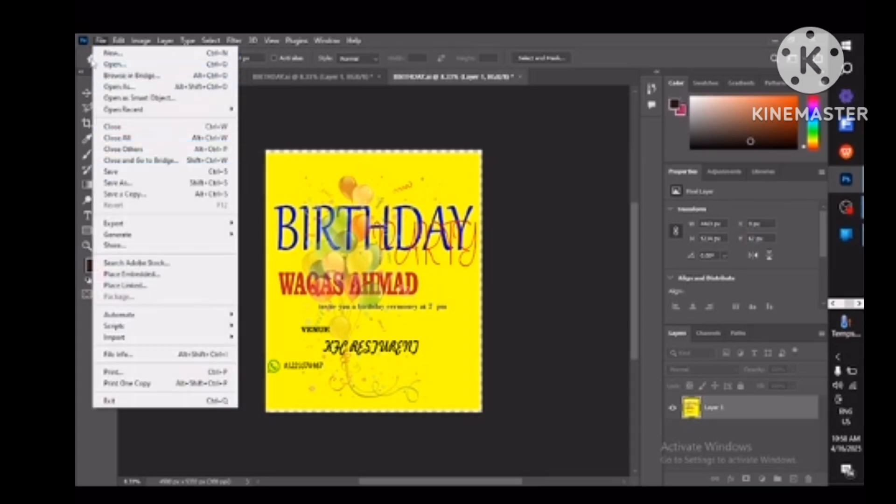
pyautogui.click(264, 249)
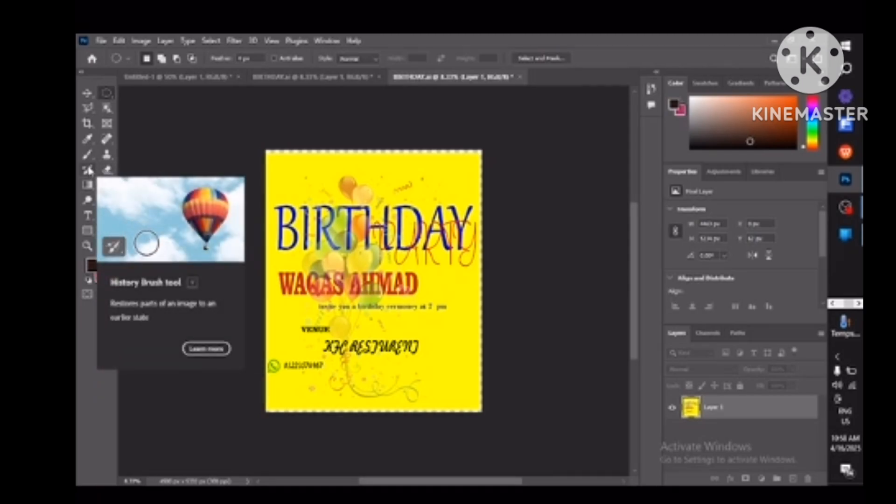
# - Paint freehand dark scribbles over the right half of the birthday card with the Brush tool
pyautogui.click(88, 170)
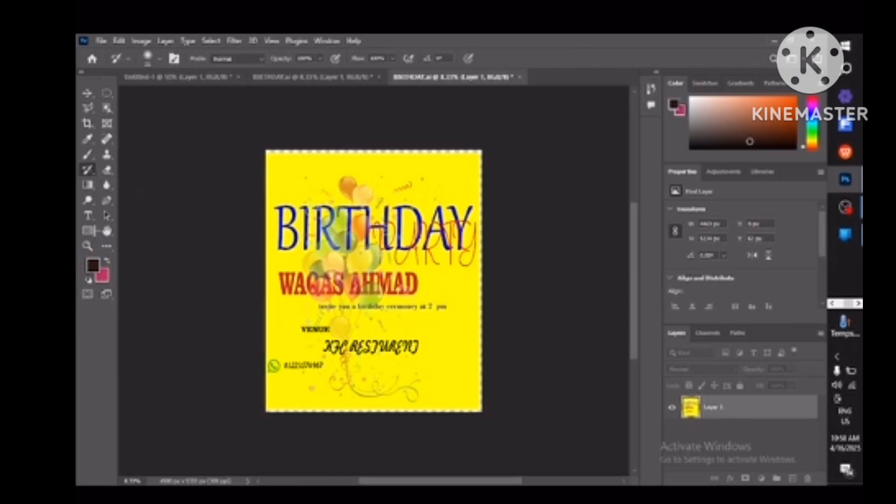
pyautogui.click(90, 155)
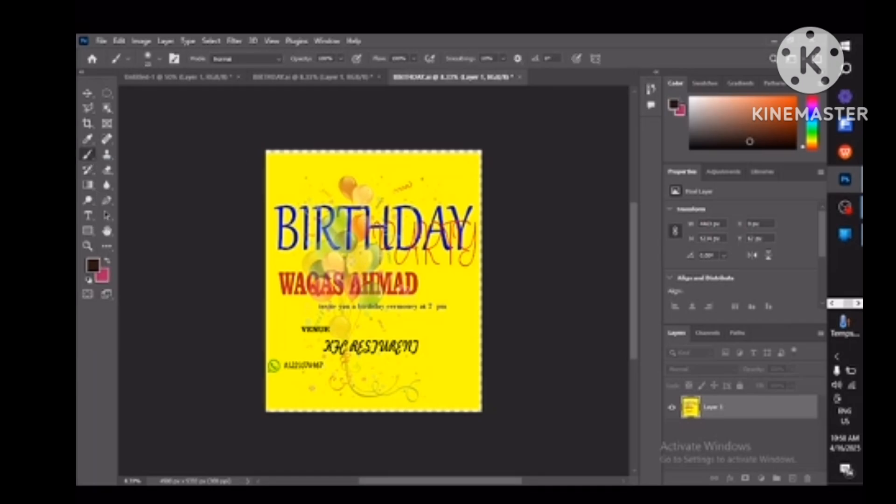
pyautogui.moveTo(403, 236)
pyautogui.mouseDown()
pyautogui.moveTo(394, 152)
pyautogui.moveTo(420, 273)
pyautogui.moveTo(453, 259)
pyautogui.moveTo(445, 240)
pyautogui.moveTo(436, 257)
pyautogui.moveTo(420, 233)
pyautogui.moveTo(417, 312)
pyautogui.mouseUp()
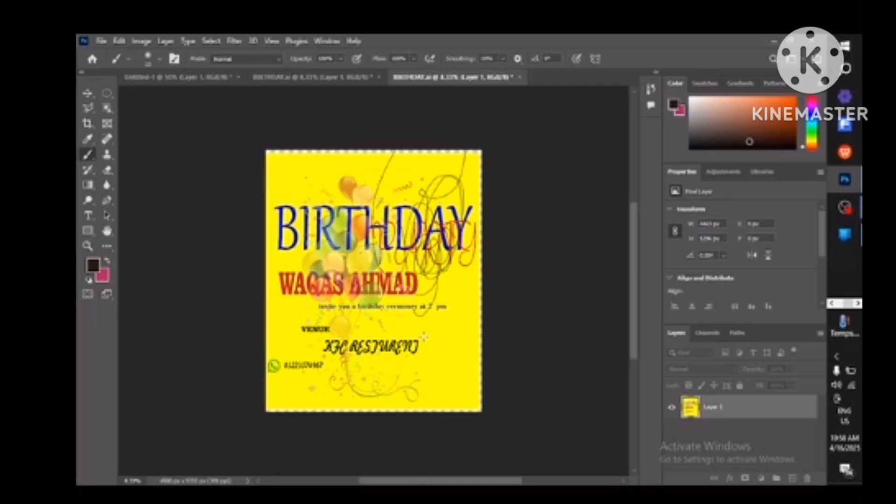
pyautogui.moveTo(447, 351); pyautogui.dragTo(455, 311)
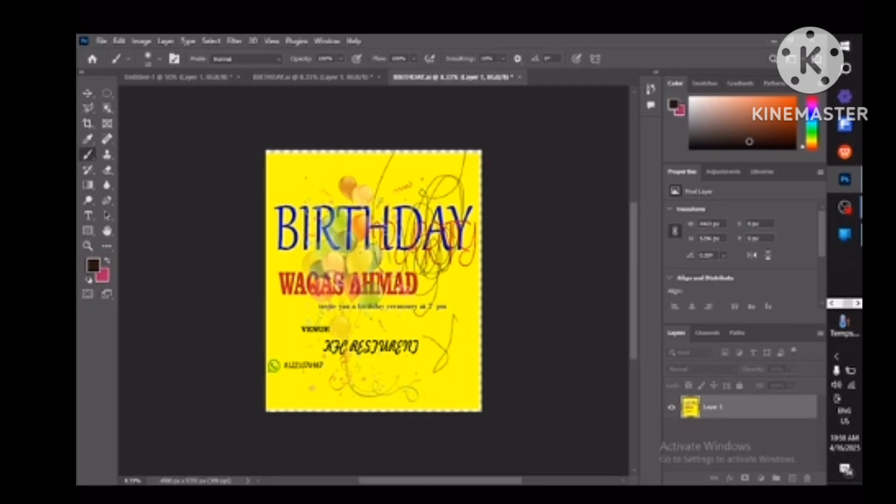
# - Paint another freehand Brush stroke around the start of the BIRTHDAY heading on the card
pyautogui.click(88, 170)
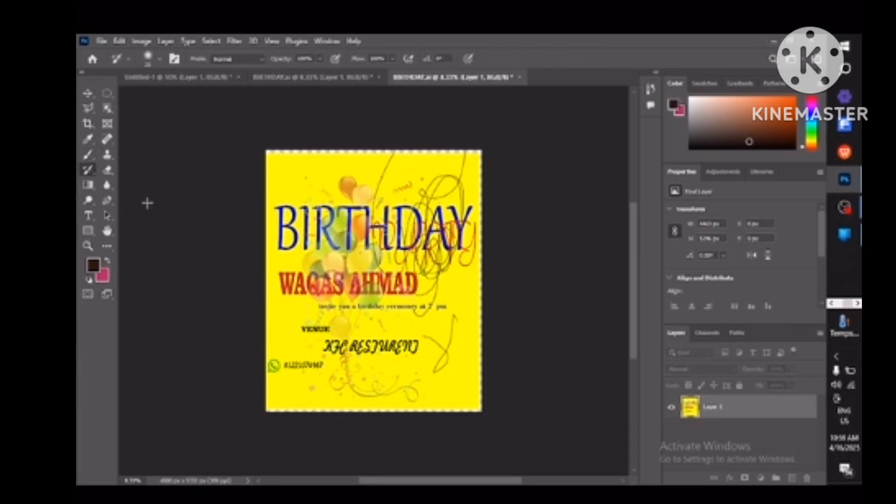
pyautogui.click(88, 156)
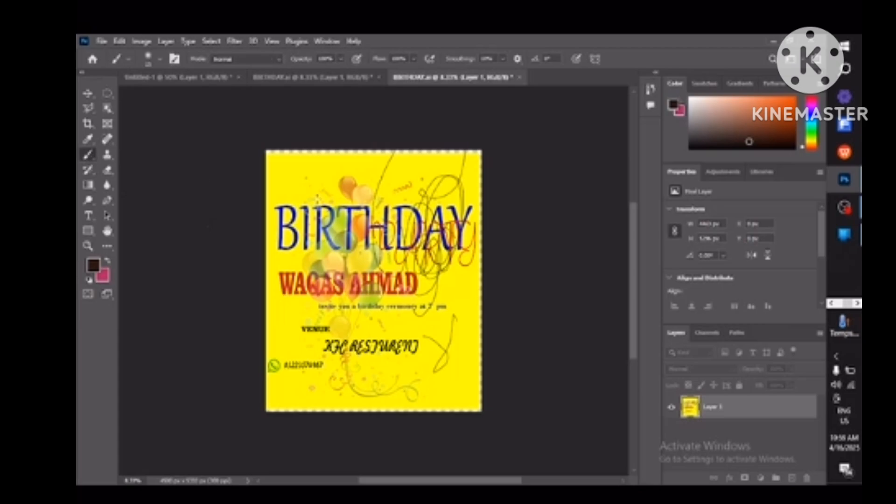
pyautogui.moveTo(345, 214); pyautogui.dragTo(306, 243)
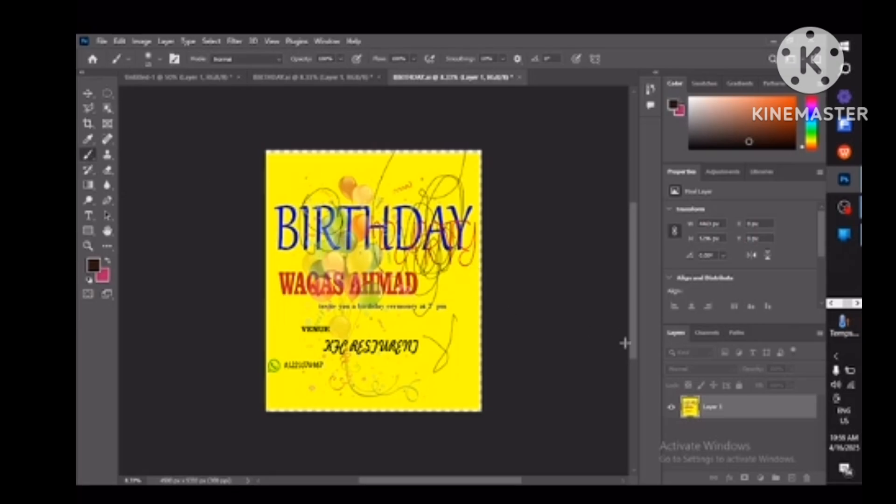
# - Add a new empty layer above Layer 1 in the scribbled copy of the birthday card
pyautogui.click(696, 410)
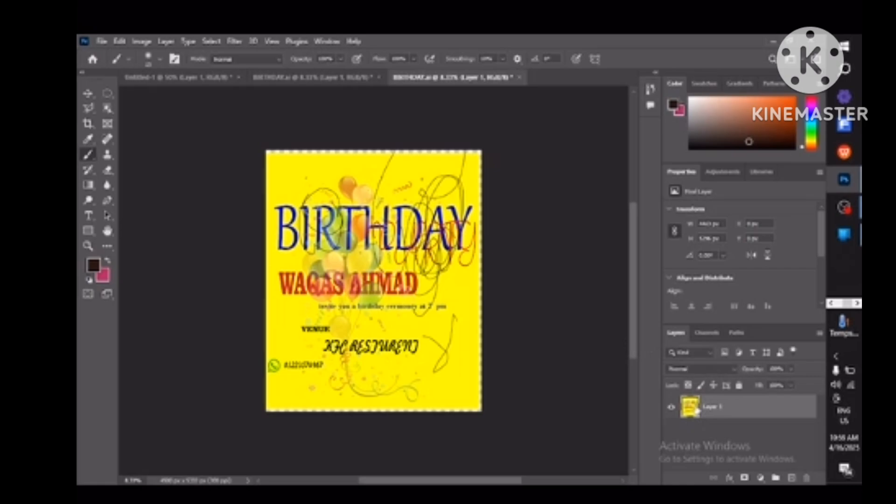
pyautogui.click(789, 478)
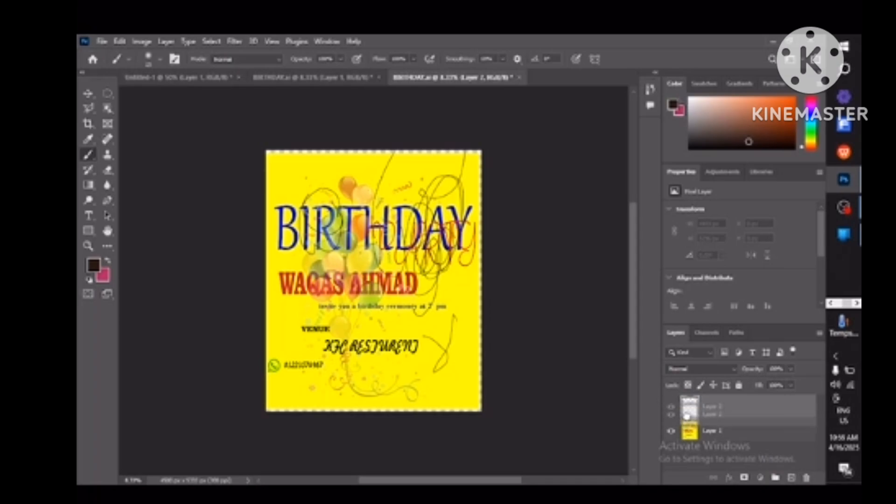
pyautogui.doubleClick(688, 415)
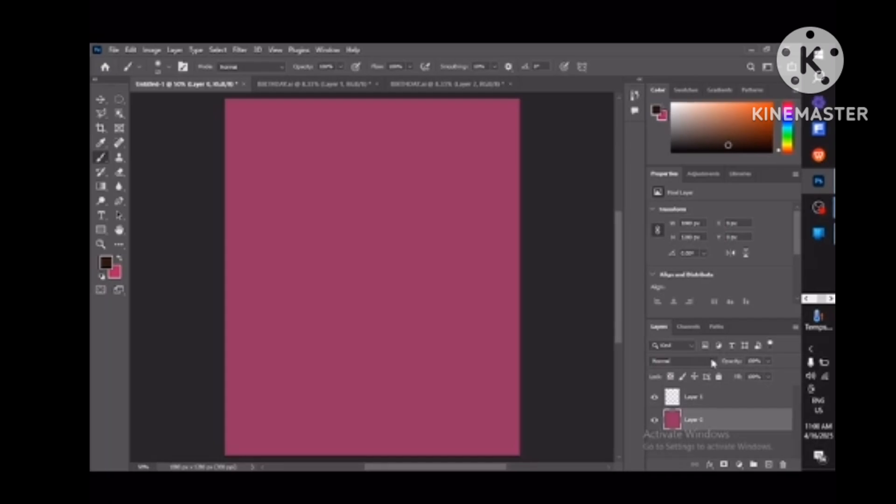
# - Filter the layers of the pink Untitled-1 document by name, using the search text BIRTHDAY
pyautogui.click(691, 347)
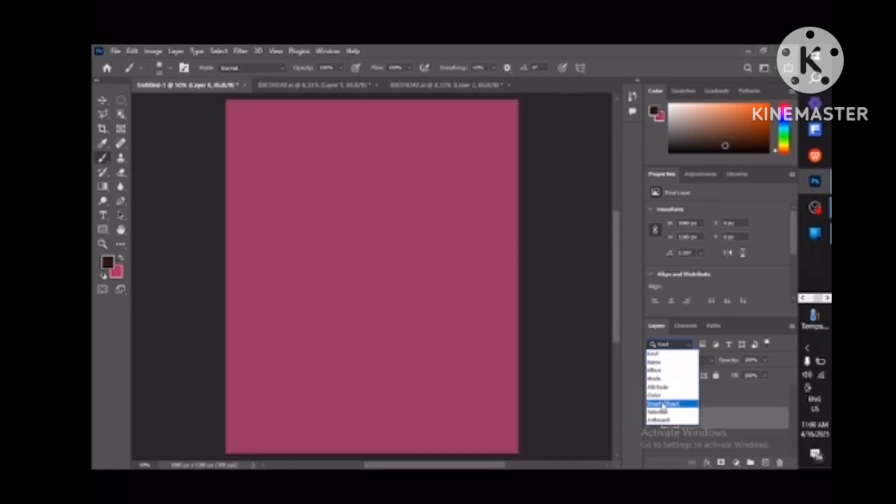
pyautogui.click(666, 363)
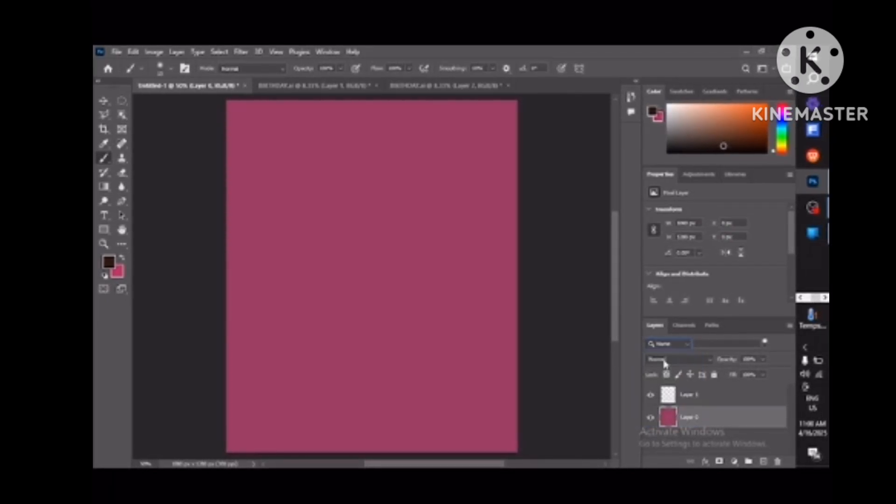
pyautogui.click(685, 345)
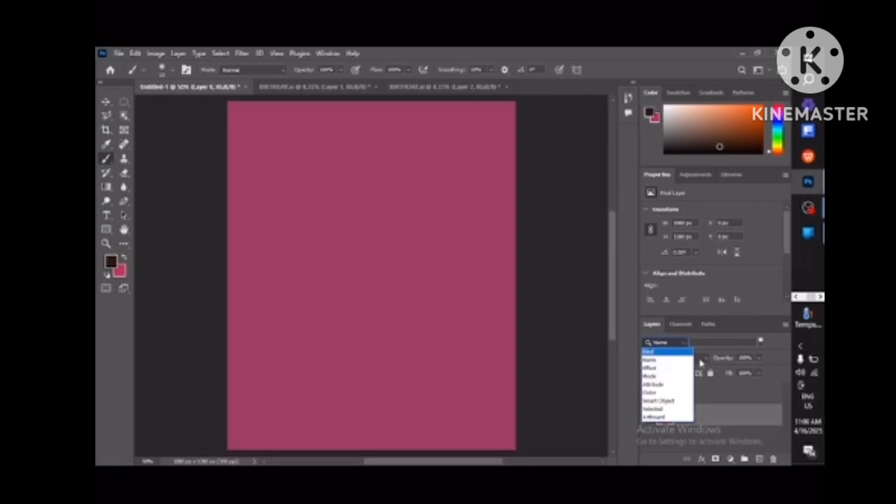
pyautogui.click(717, 394)
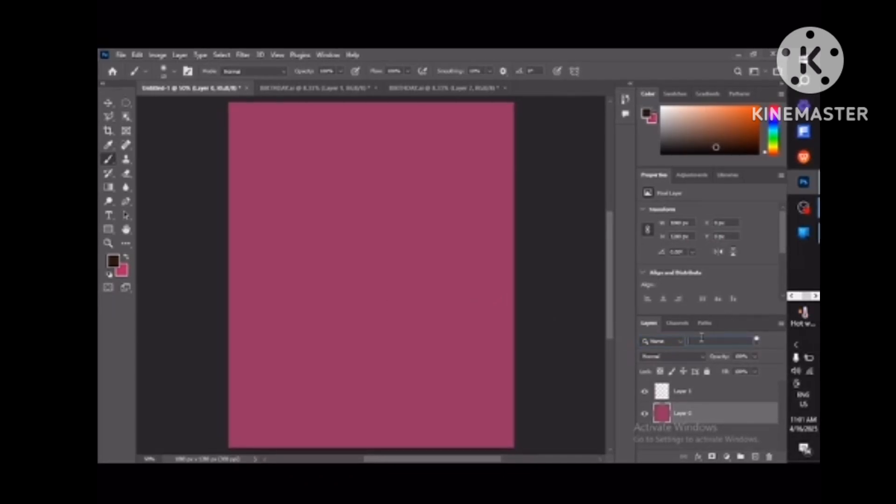
pyautogui.write('BIR')
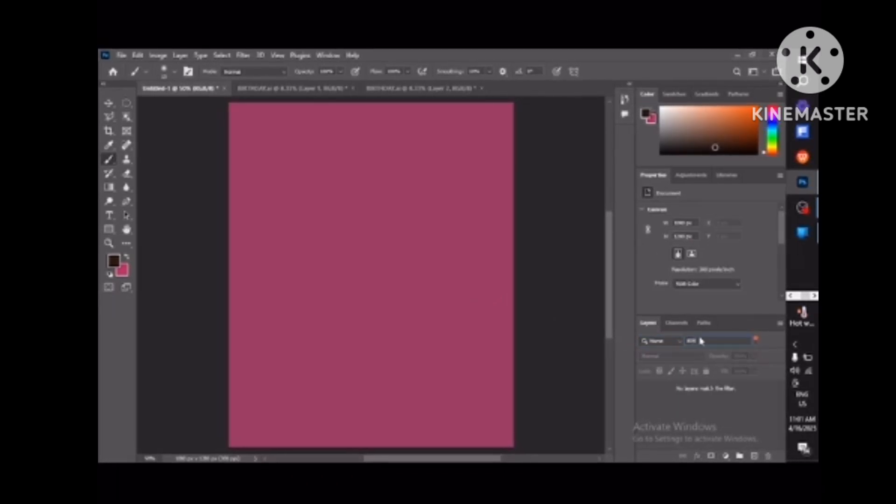
pyautogui.write('THDA')
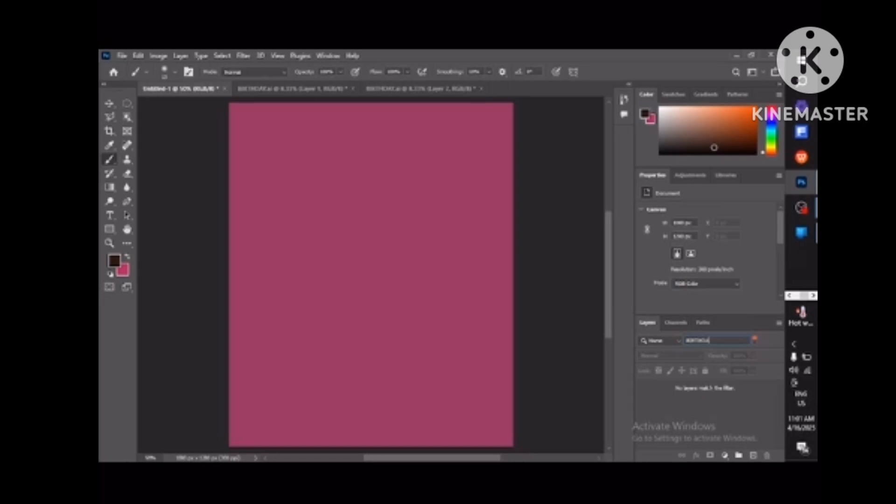
pyautogui.write('Y')
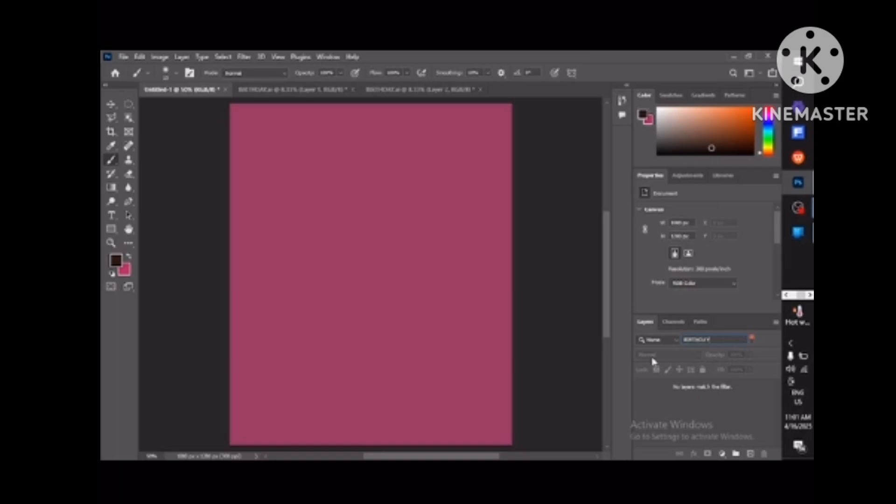
pyautogui.click(642, 339)
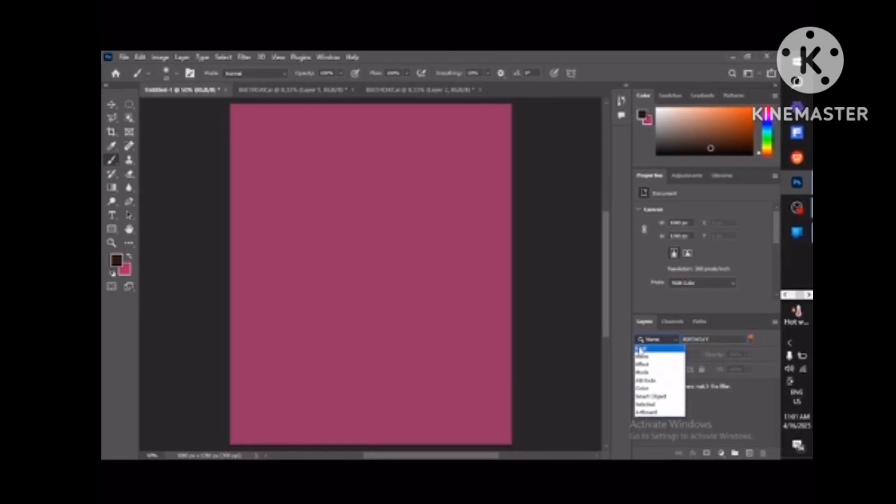
pyautogui.click(643, 357)
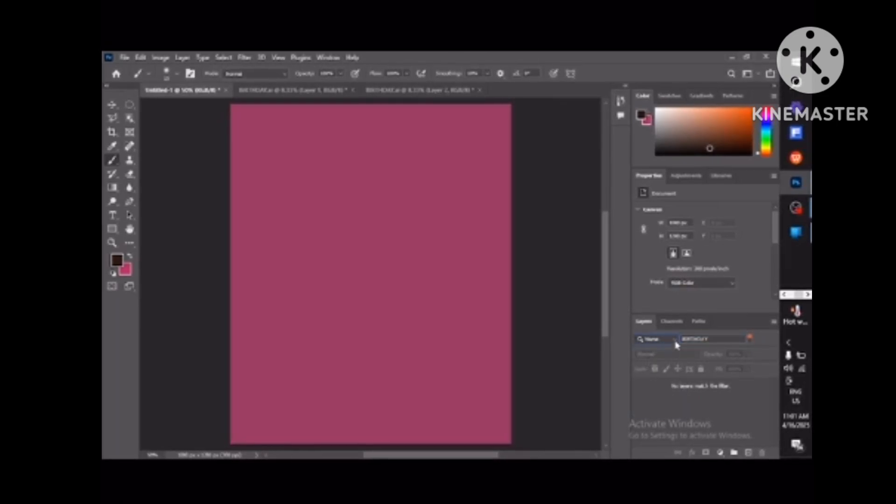
pyautogui.click(675, 344)
pyautogui.click(668, 357)
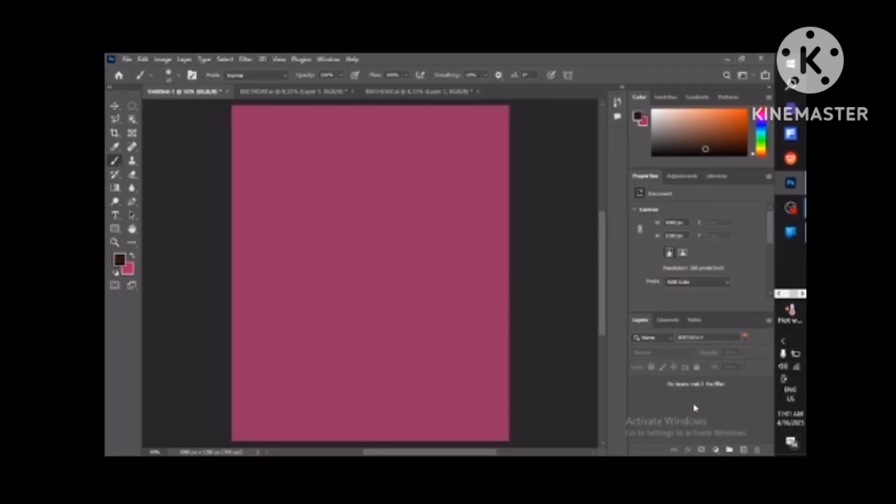
pyautogui.click(670, 337)
pyautogui.click(654, 355)
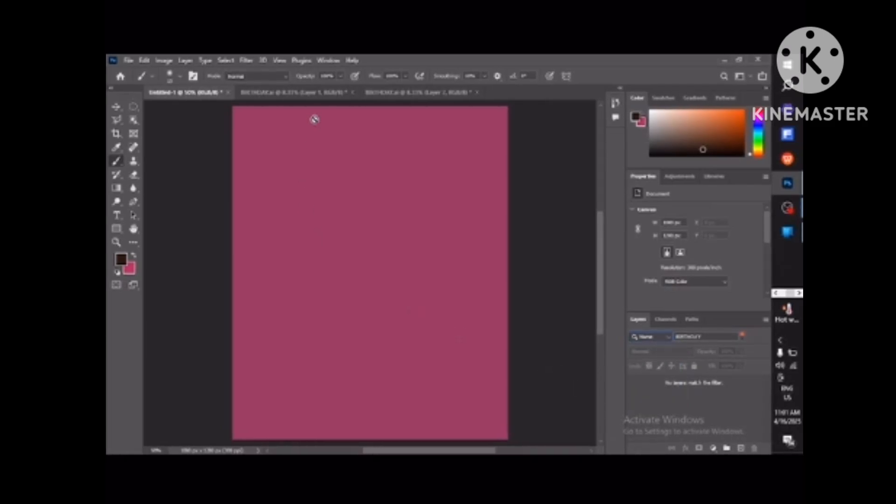
# - Switch to the first, unpainted BIRTHDAY document and set its layer filter type to Name
pyautogui.click(321, 96)
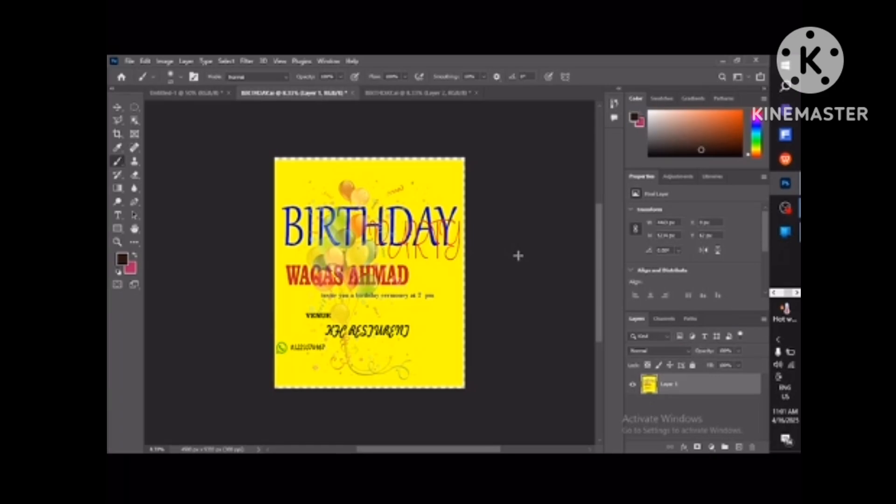
pyautogui.click(663, 335)
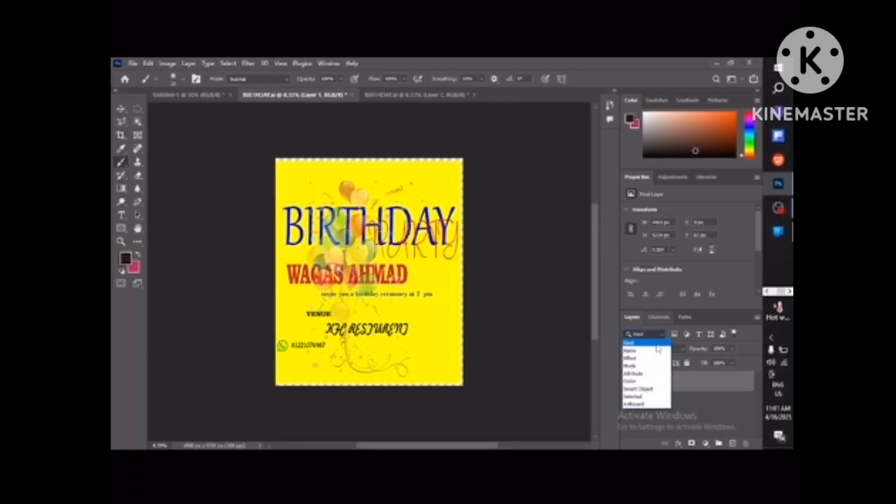
pyautogui.click(656, 350)
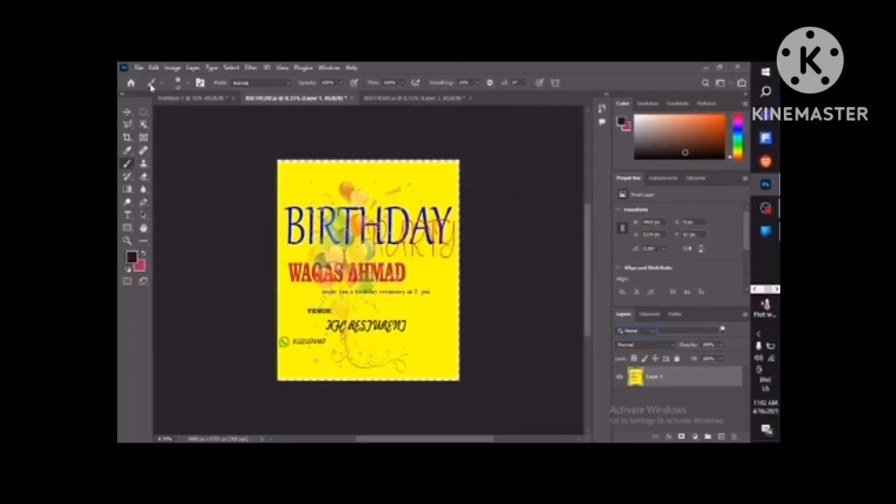
# - Bring up the available editing commands for the unpainted birthday card
pyautogui.click(153, 69)
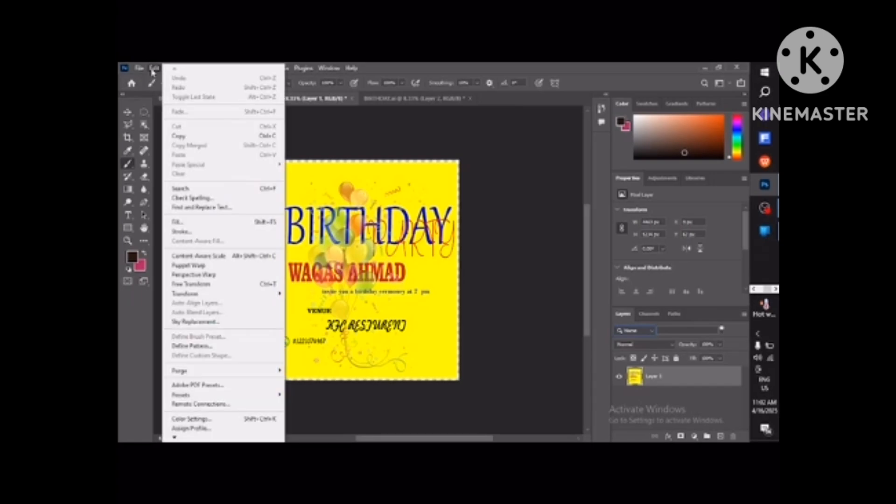